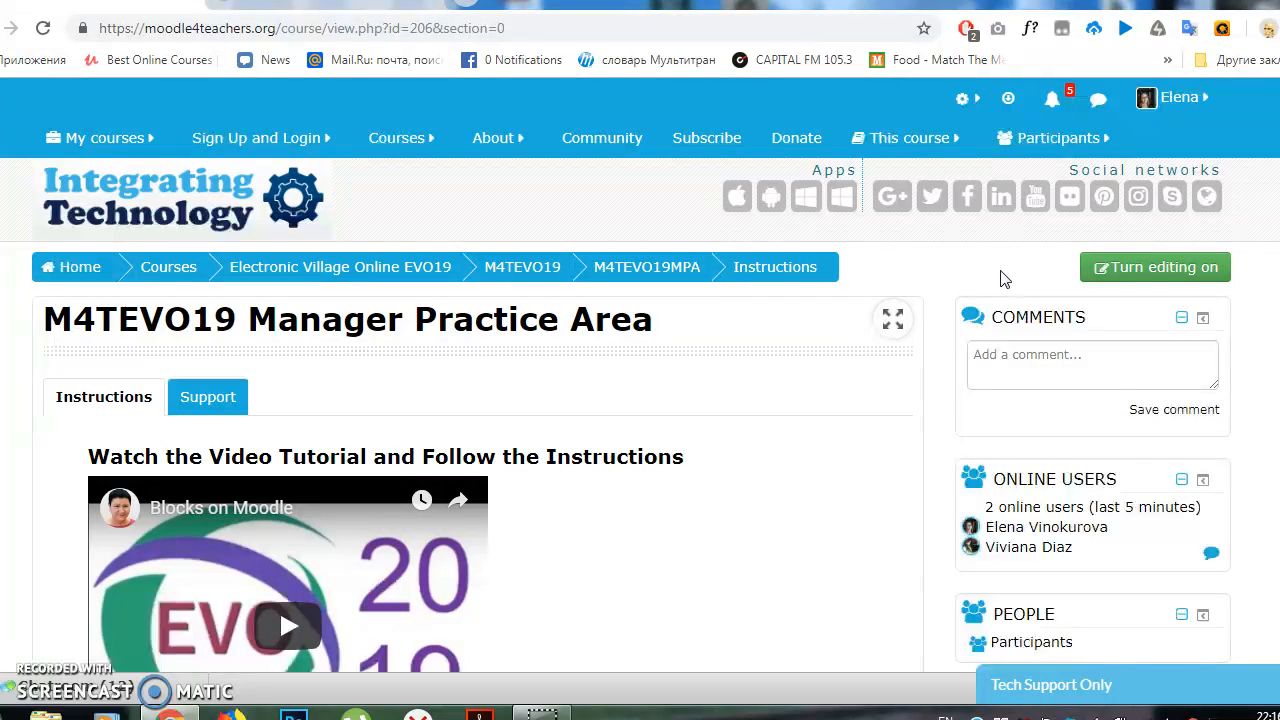
# Turn on editing for the M4TEVO19 Manager Practice Area course page
pyautogui.click(1165, 268)
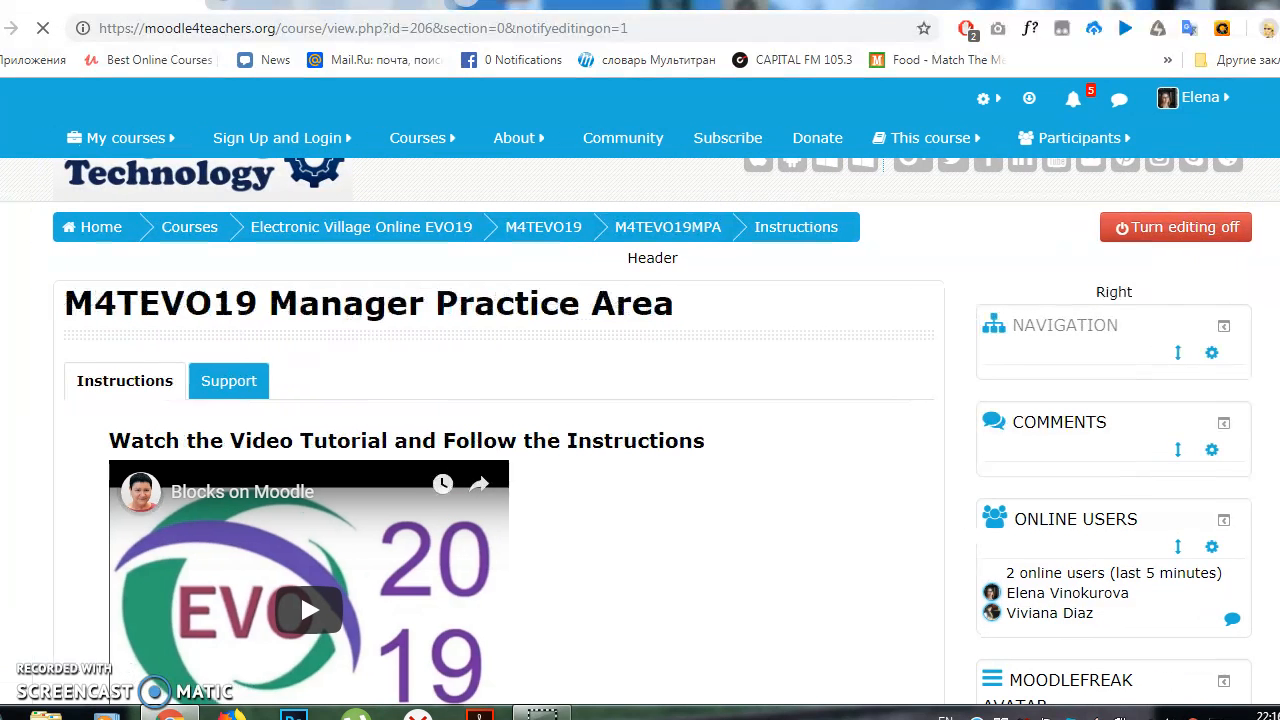
pyautogui.scroll(-1, 640, 440)
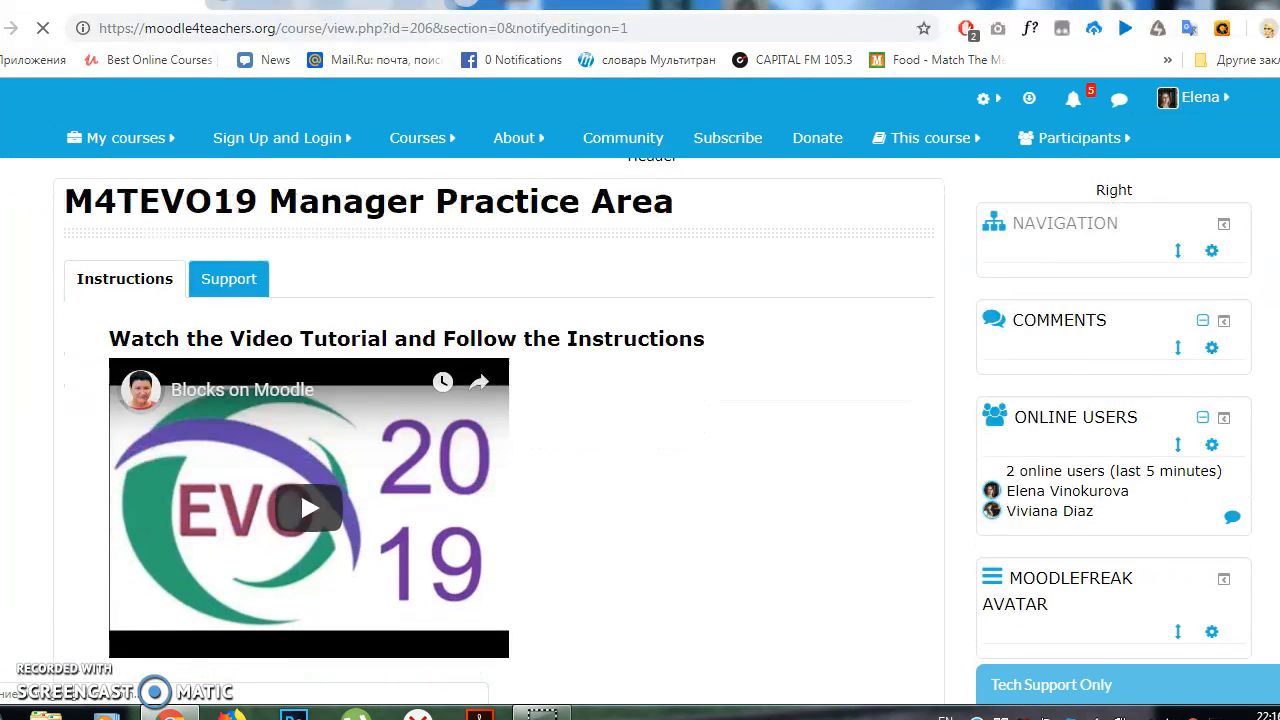
pyautogui.scroll(1, 640, 440)
pyautogui.scroll(-1, 640, 440)
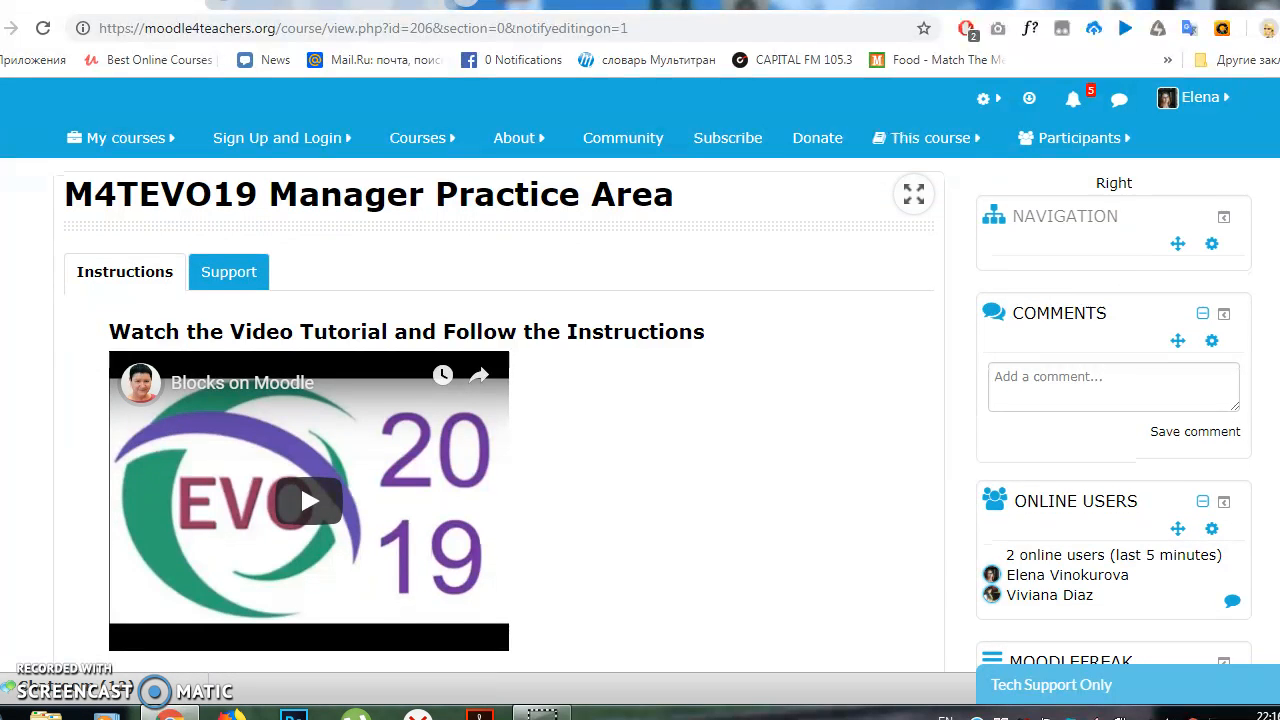
# Add a Completion Progress block to the course page
pyautogui.scroll(-2, 300, 486)
pyautogui.scroll(-5, 300, 375)
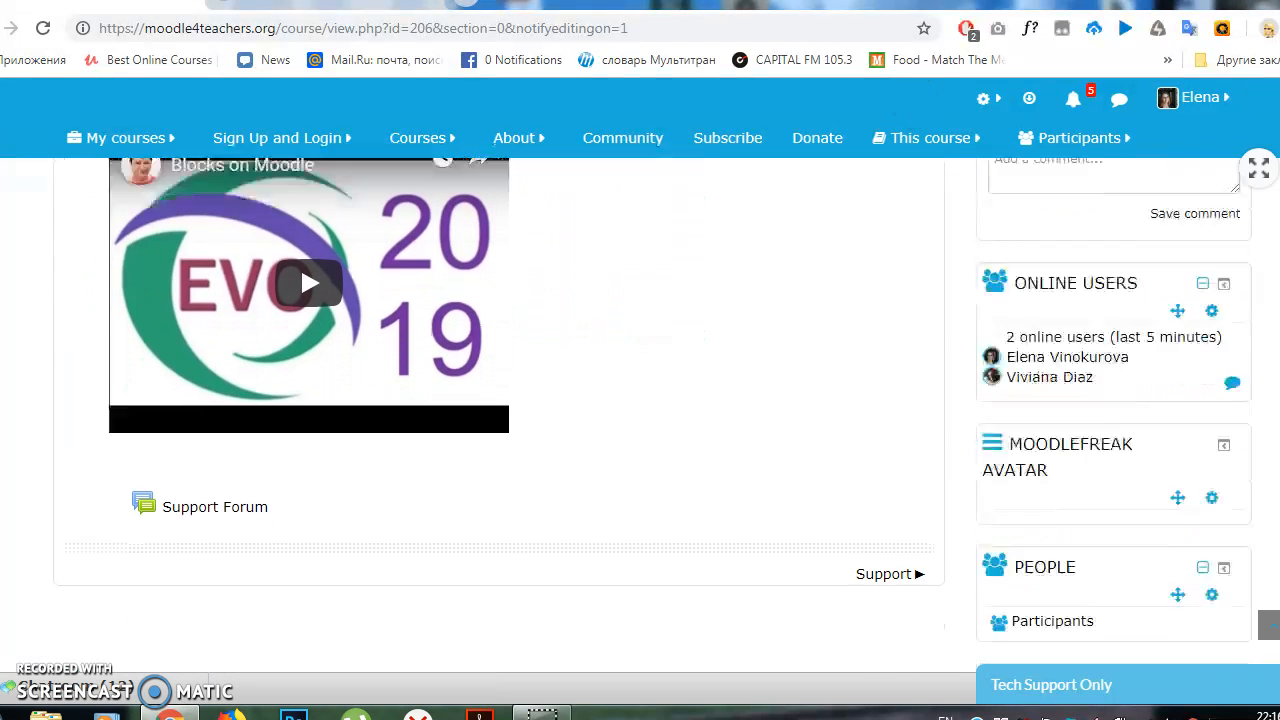
pyautogui.scroll(-5, 500, 410)
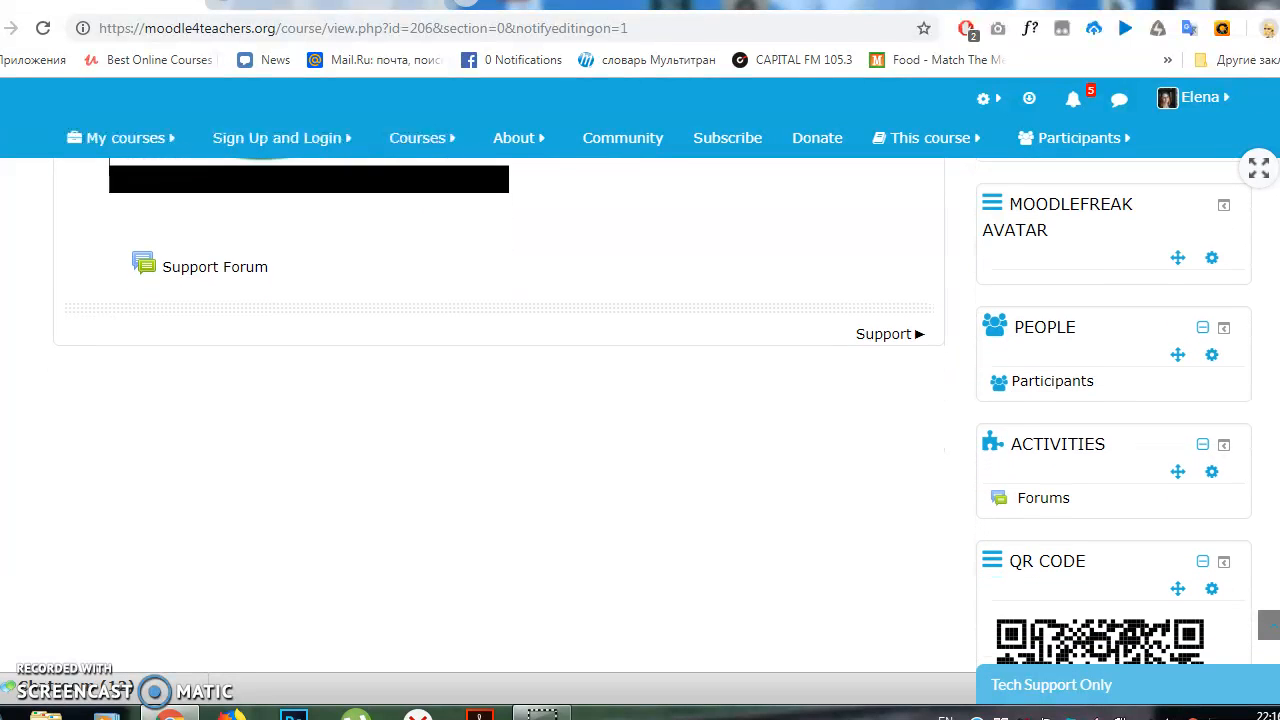
pyautogui.scroll(-8, 500, 410)
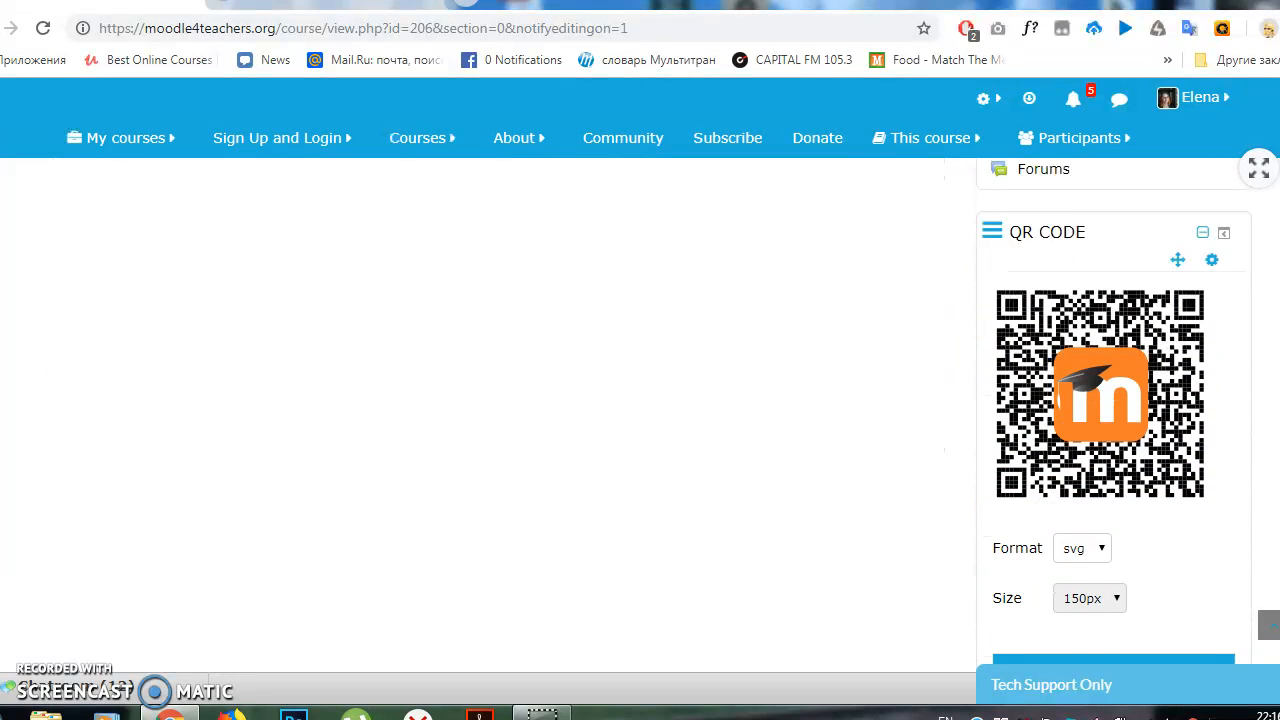
pyautogui.scroll(-9, 500, 410)
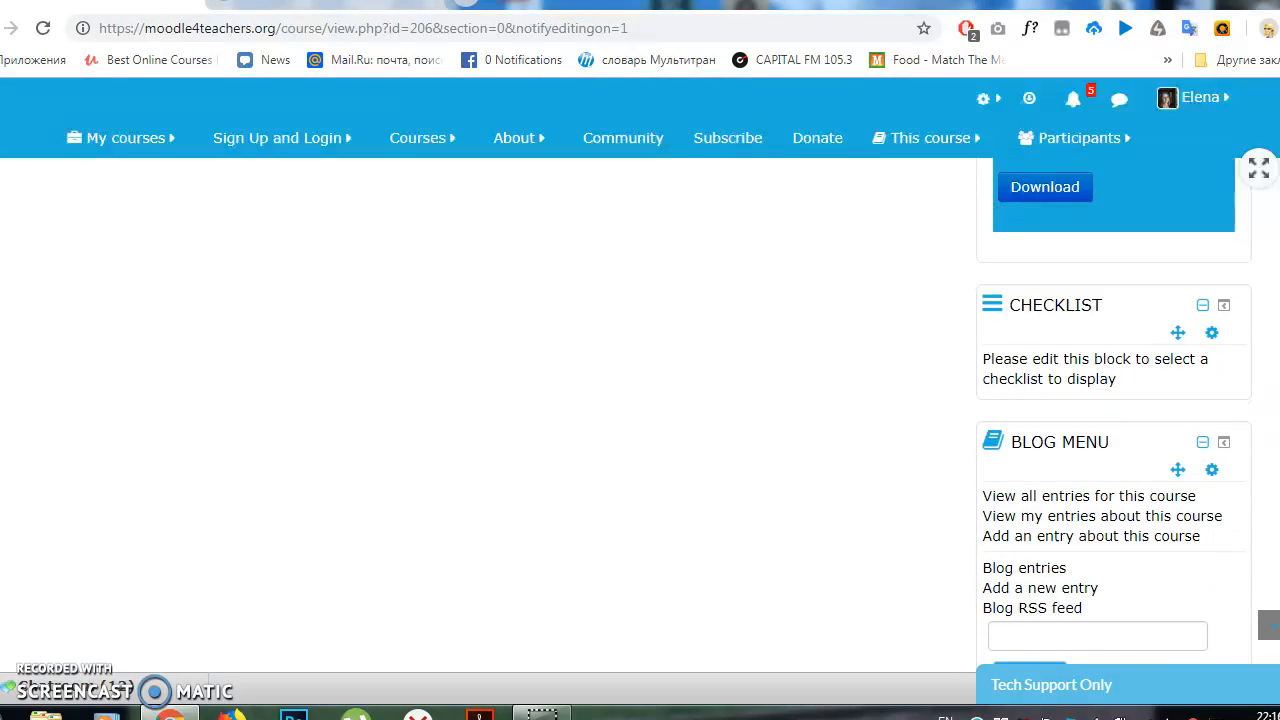
pyautogui.scroll(-3, 682, 415)
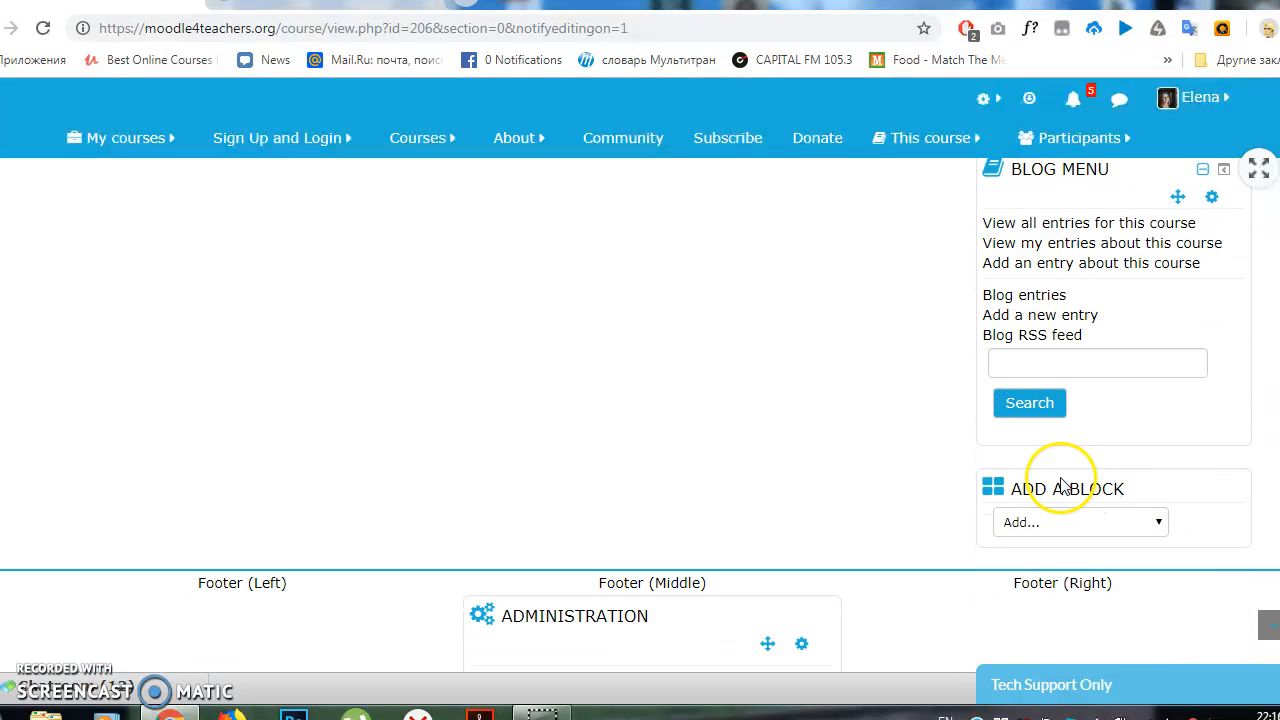
pyautogui.click(1160, 528)
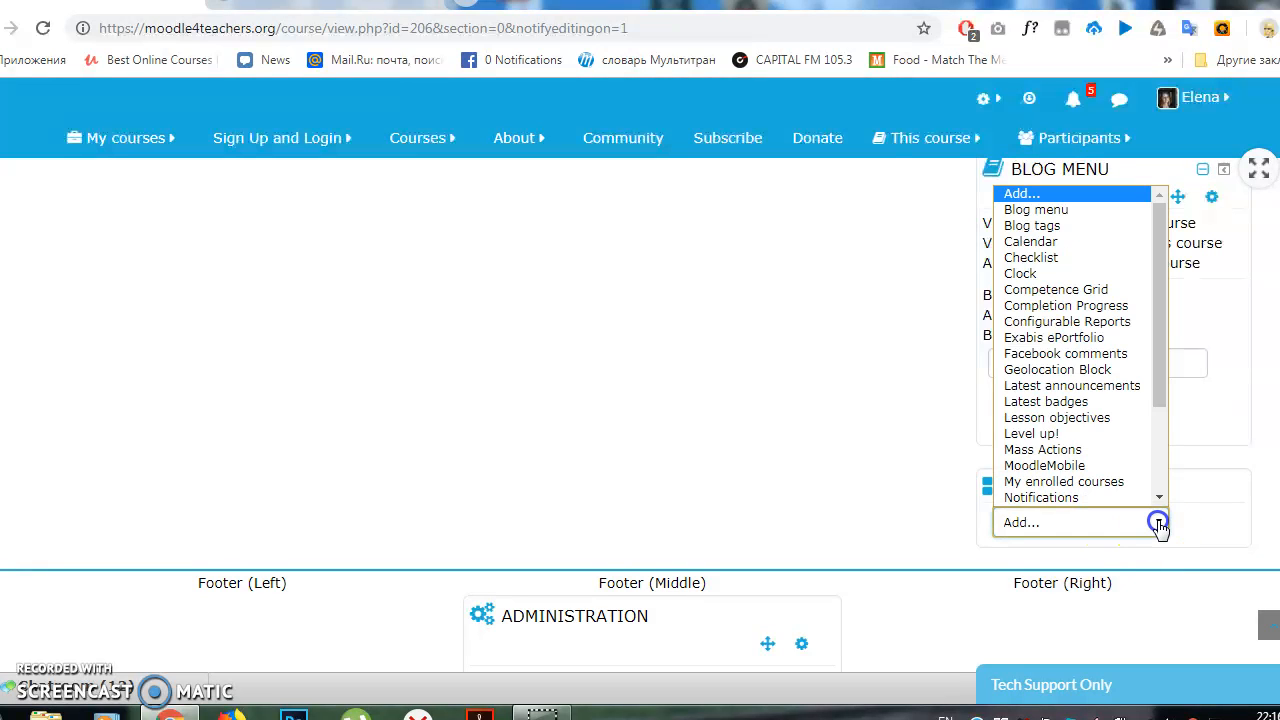
pyautogui.click(1095, 251)
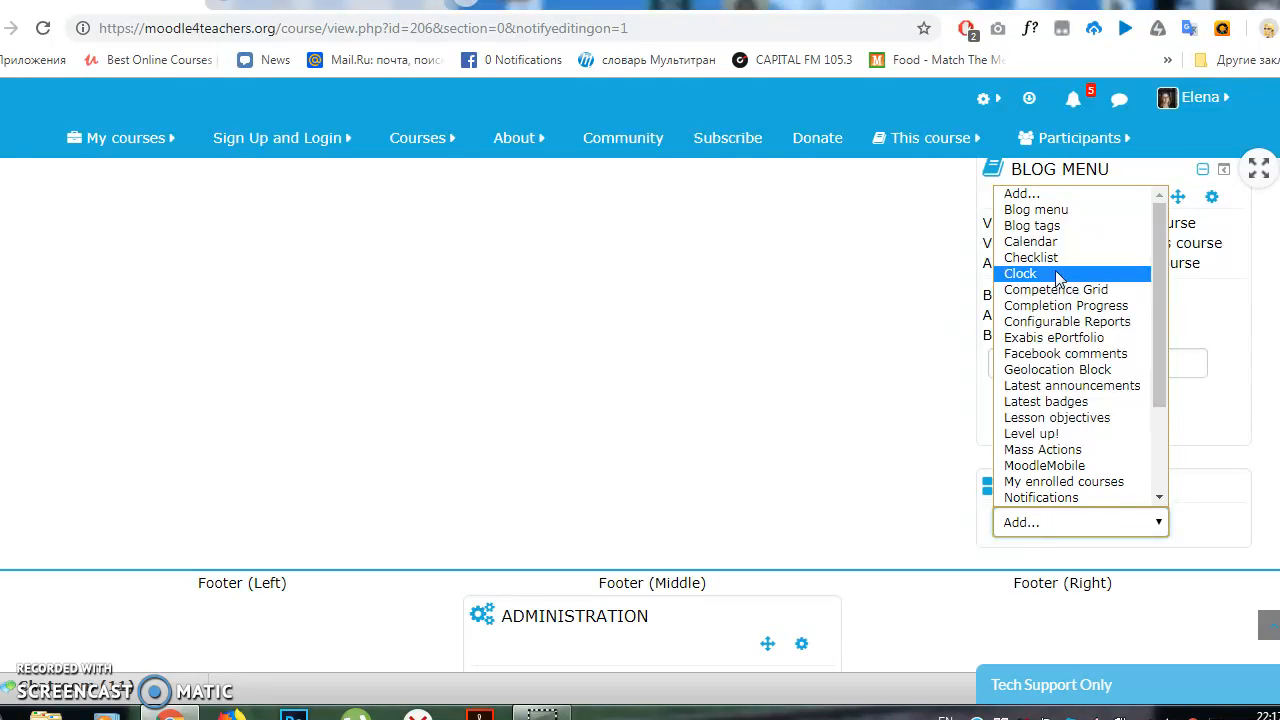
pyautogui.click(1106, 306)
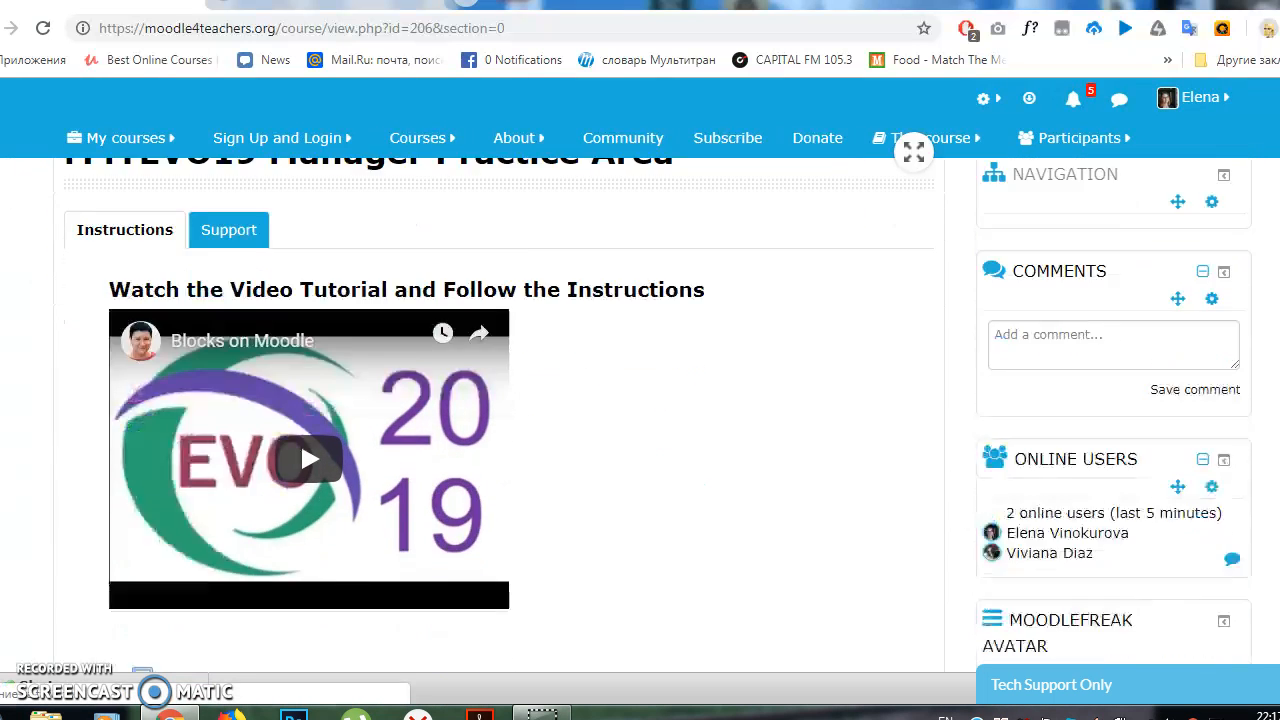
# Open the configuration of the Completion Progress block at the end of the course's block column
pyautogui.scroll(-5, 500, 430)
pyautogui.scroll(-7, 640, 410)
pyautogui.scroll(-4, 640, 410)
pyautogui.scroll(-1, 1066, 506)
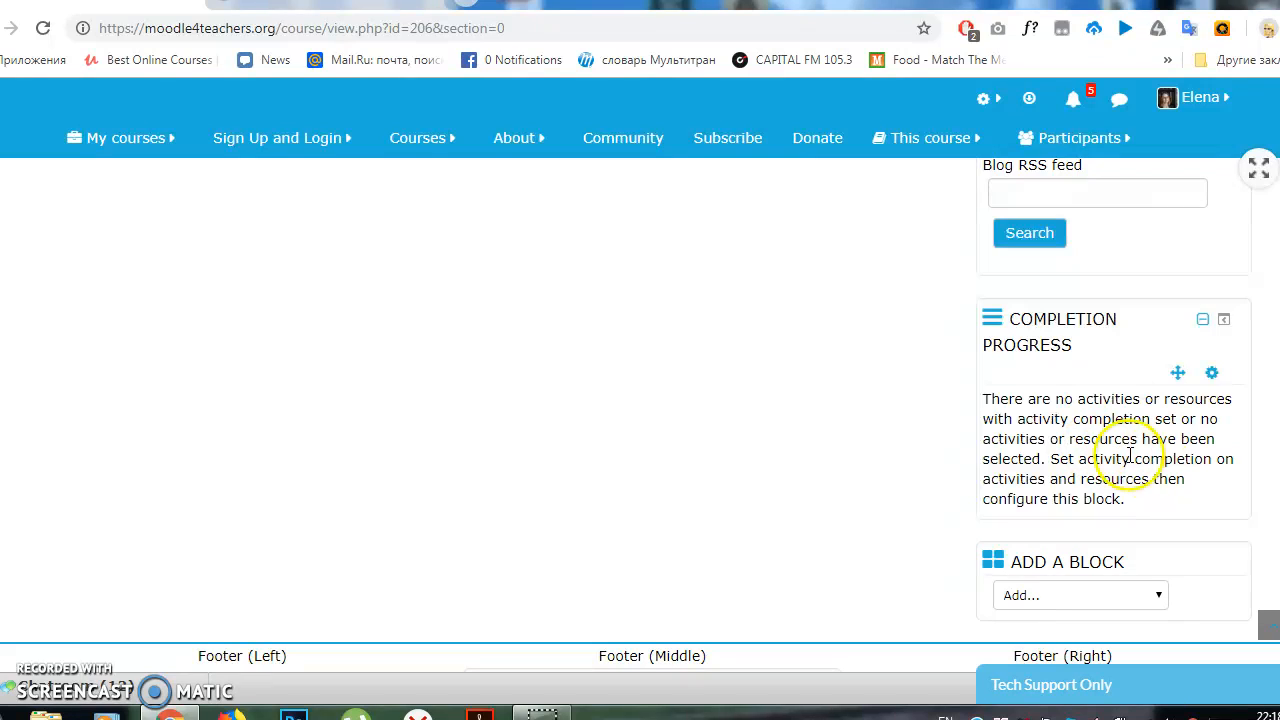
pyautogui.click(1212, 374)
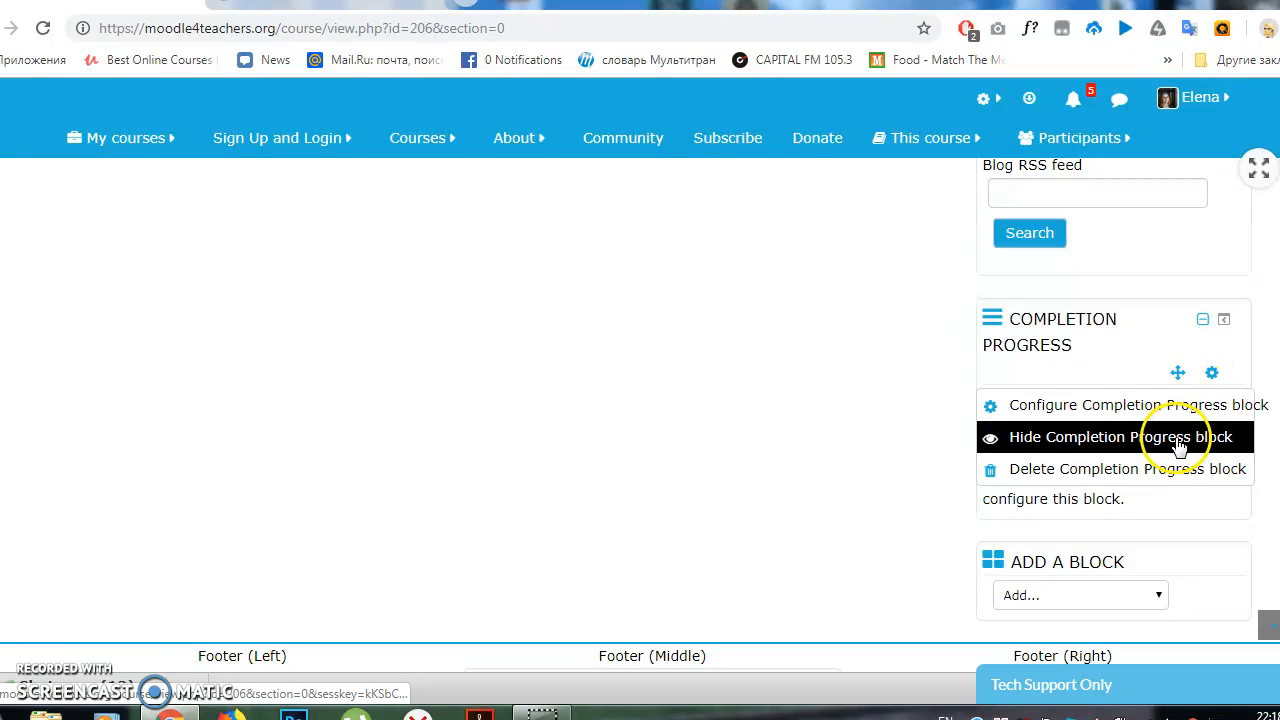
pyautogui.click(1177, 409)
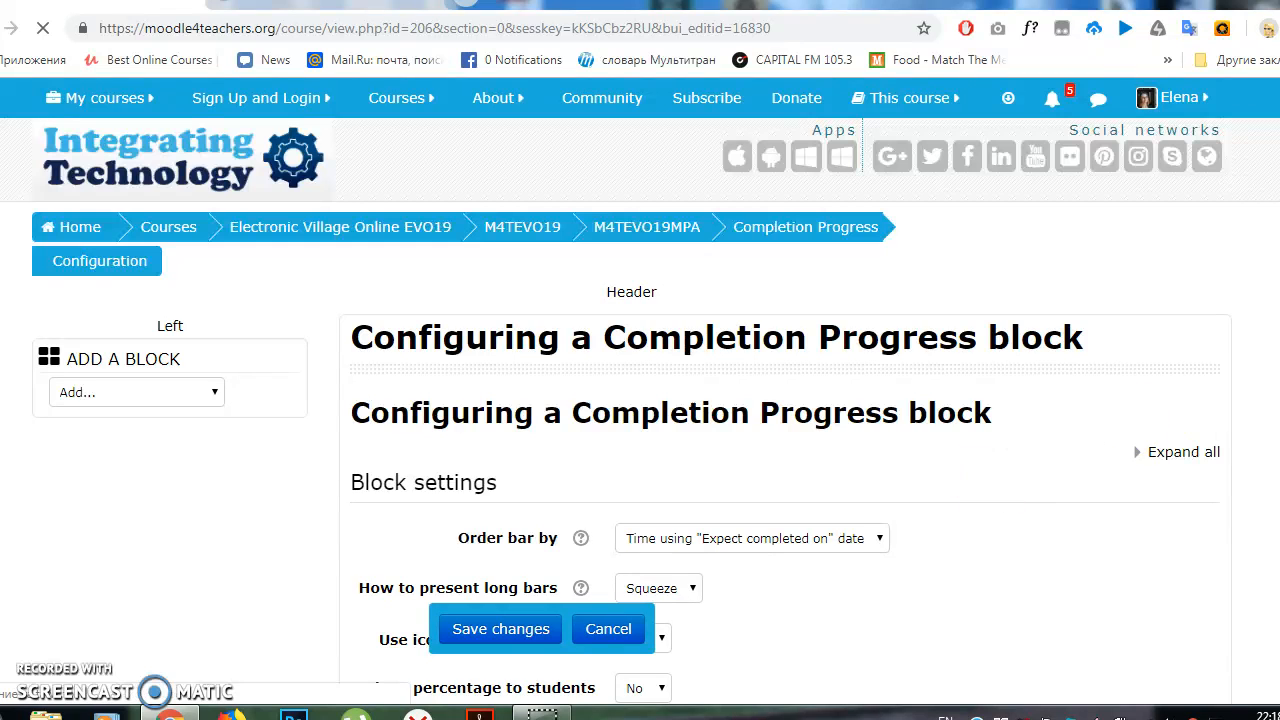
# Review the bar order and long-bar presentation options, and set Use icons in bar to Yes
pyautogui.scroll(-3, 640, 395)
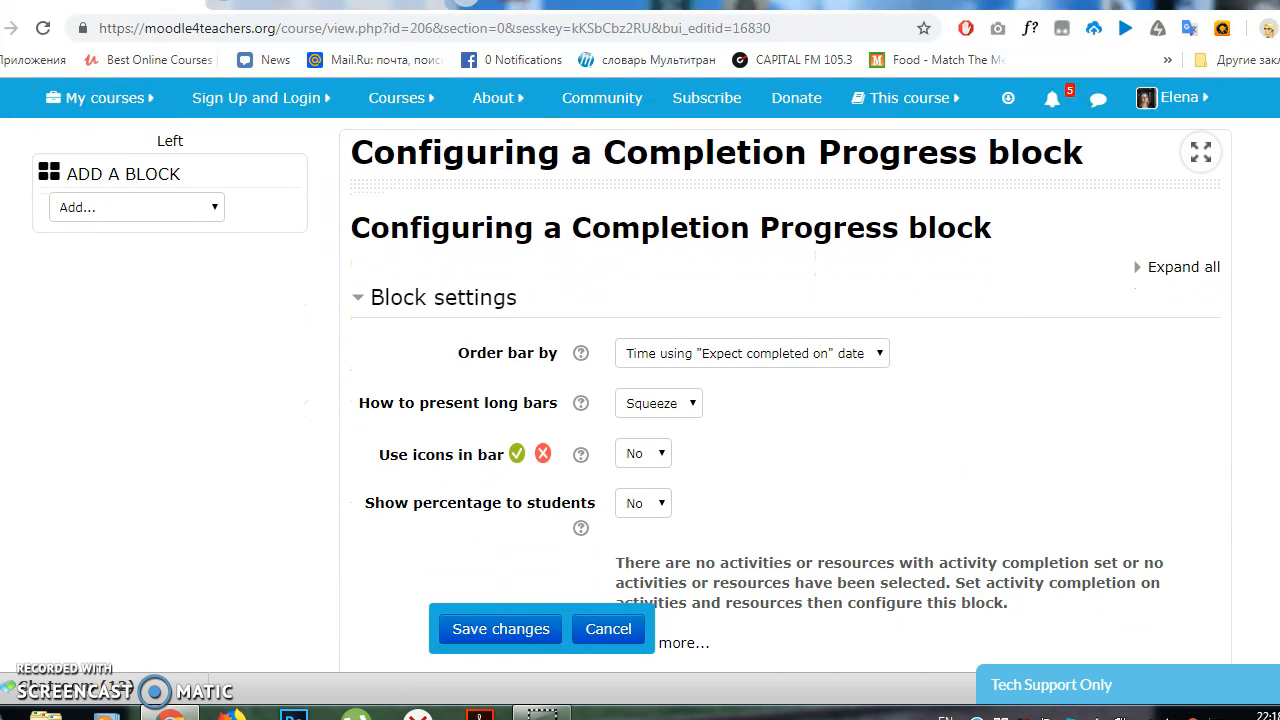
pyautogui.click(879, 356)
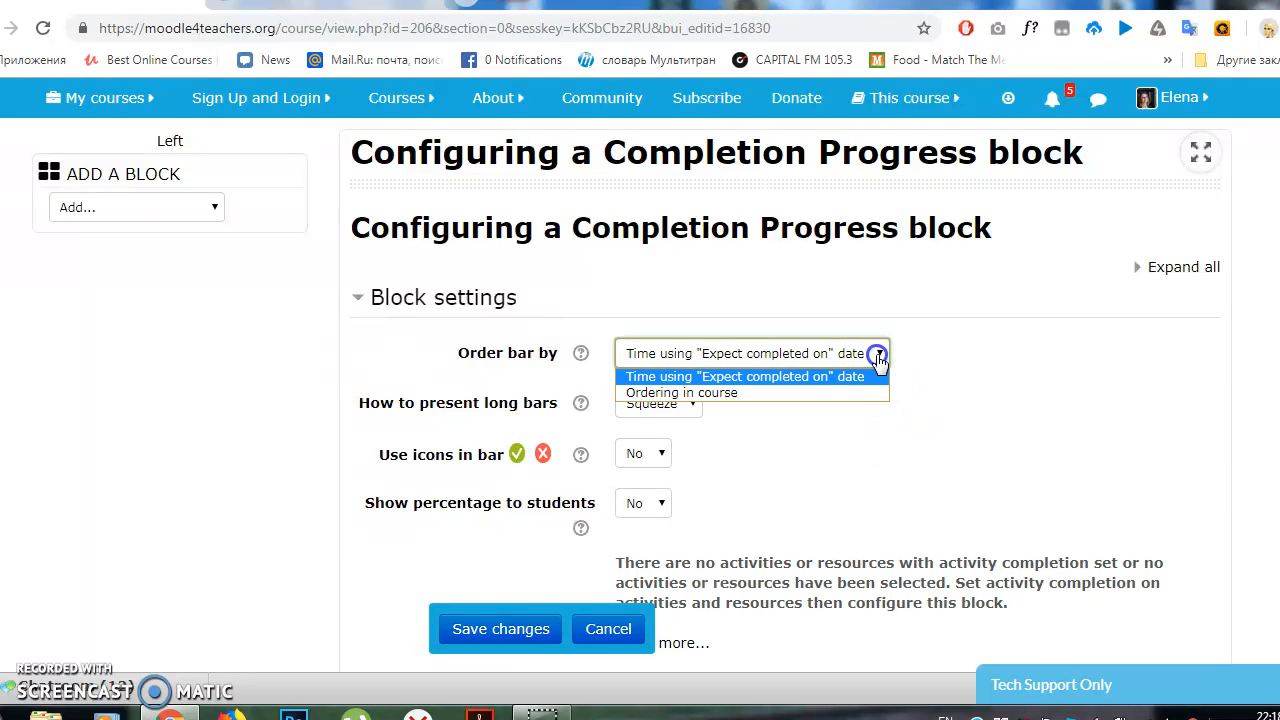
pyautogui.click(876, 356)
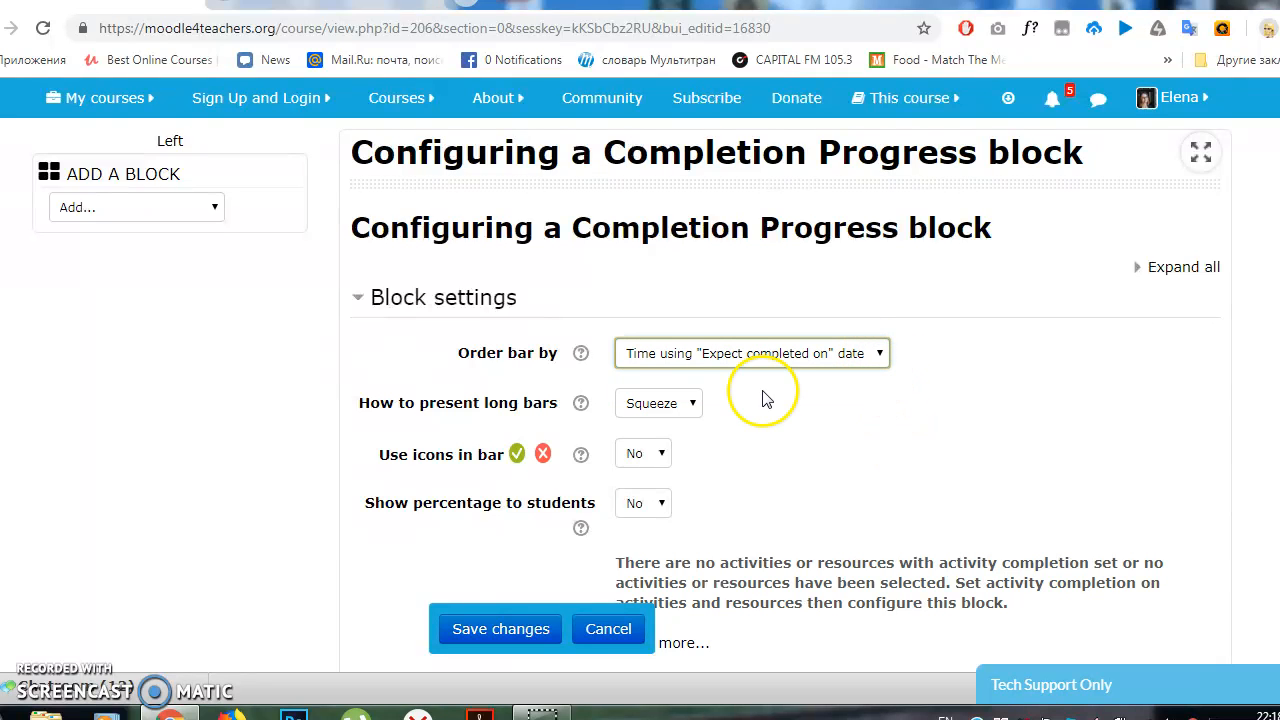
pyautogui.click(688, 408)
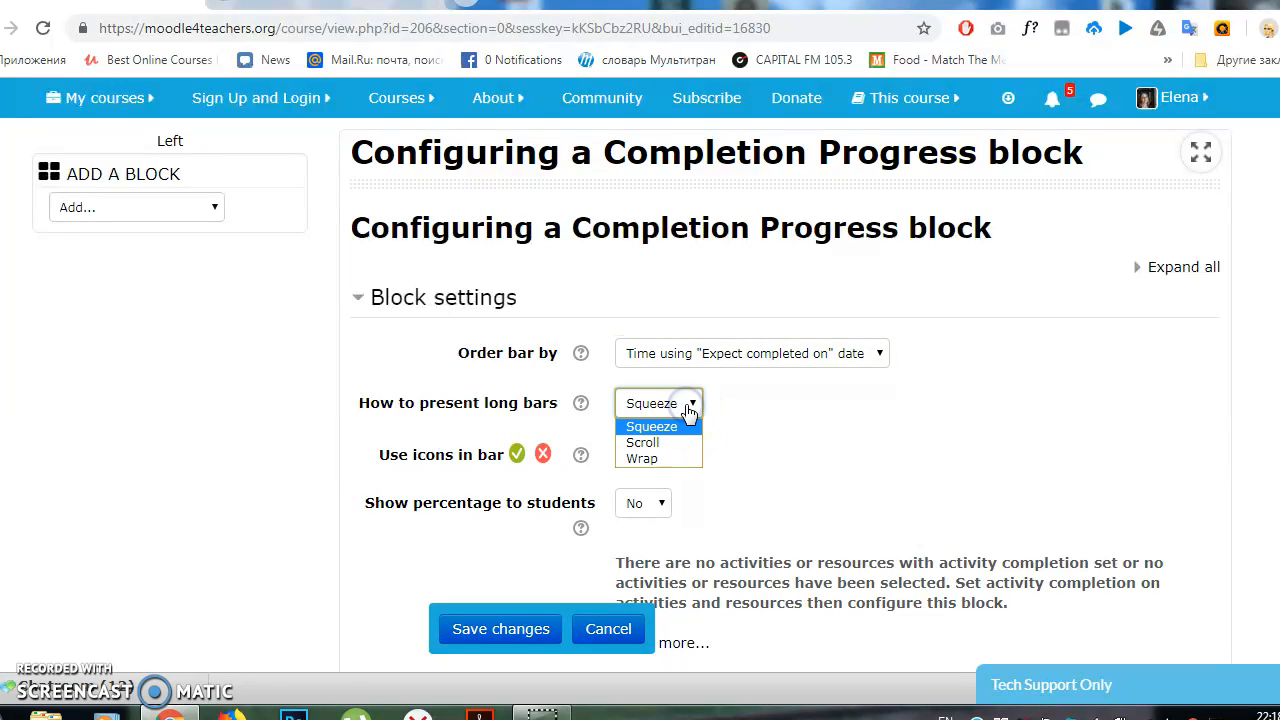
pyautogui.click(687, 408)
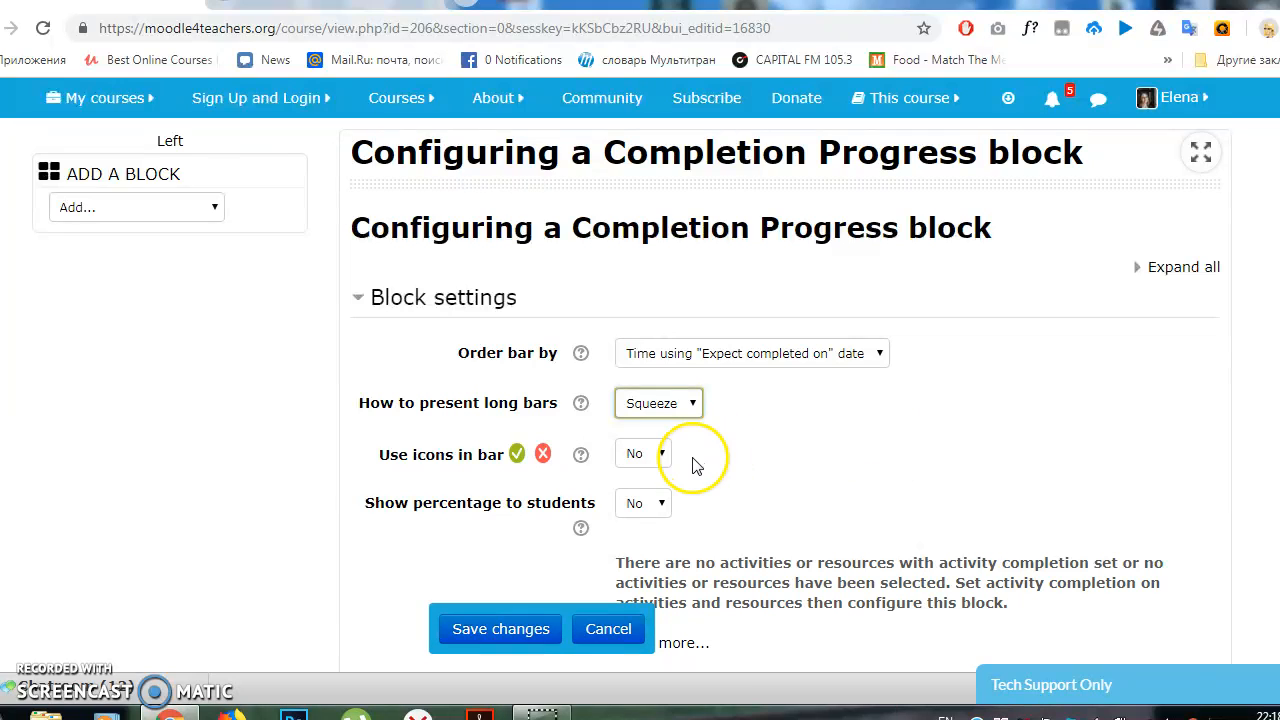
pyautogui.click(652, 456)
pyautogui.click(655, 494)
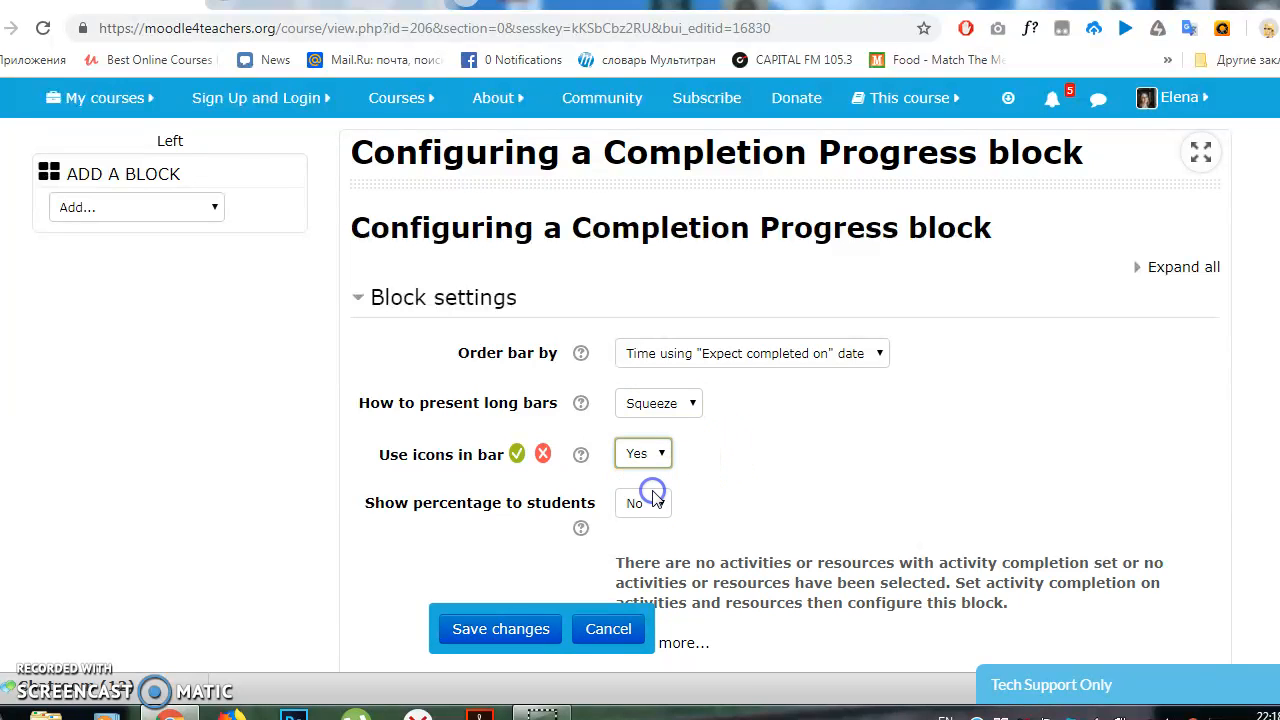
# Expand the settings for where the block appears, and save the Completion Progress block's configuration
pyautogui.scroll(-2, 995, 443)
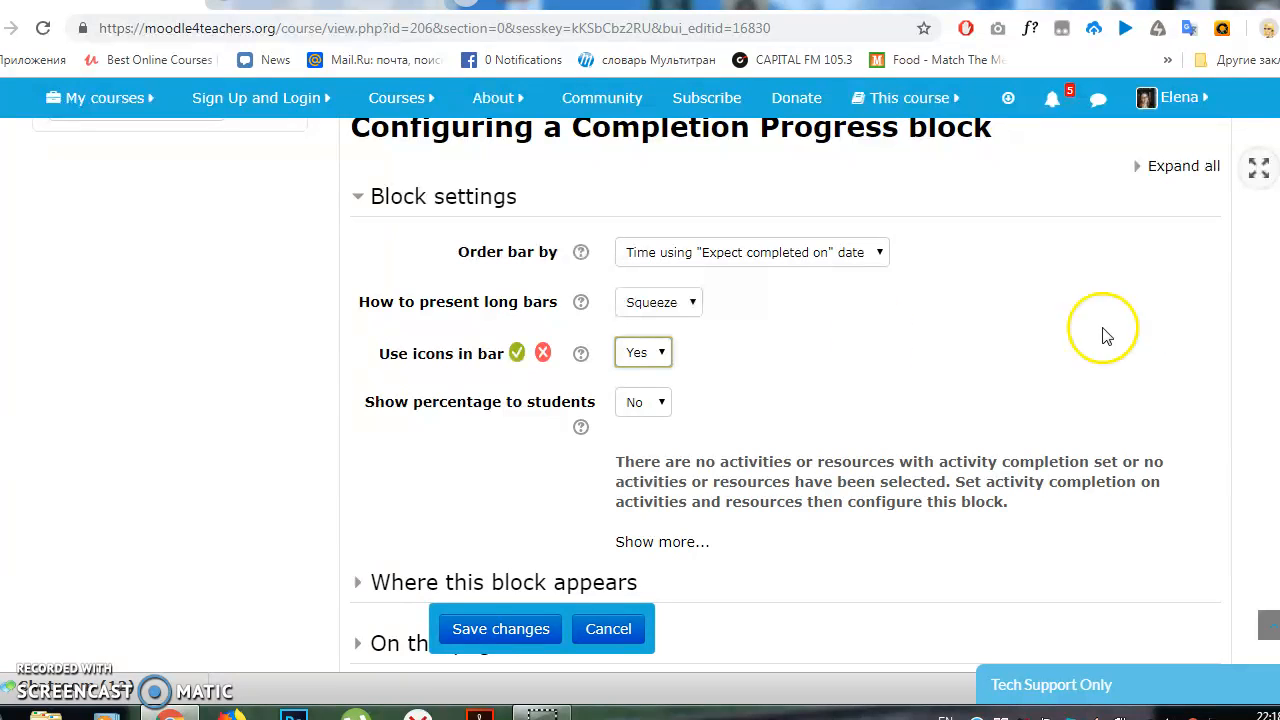
pyautogui.scroll(-3, 1266, 408)
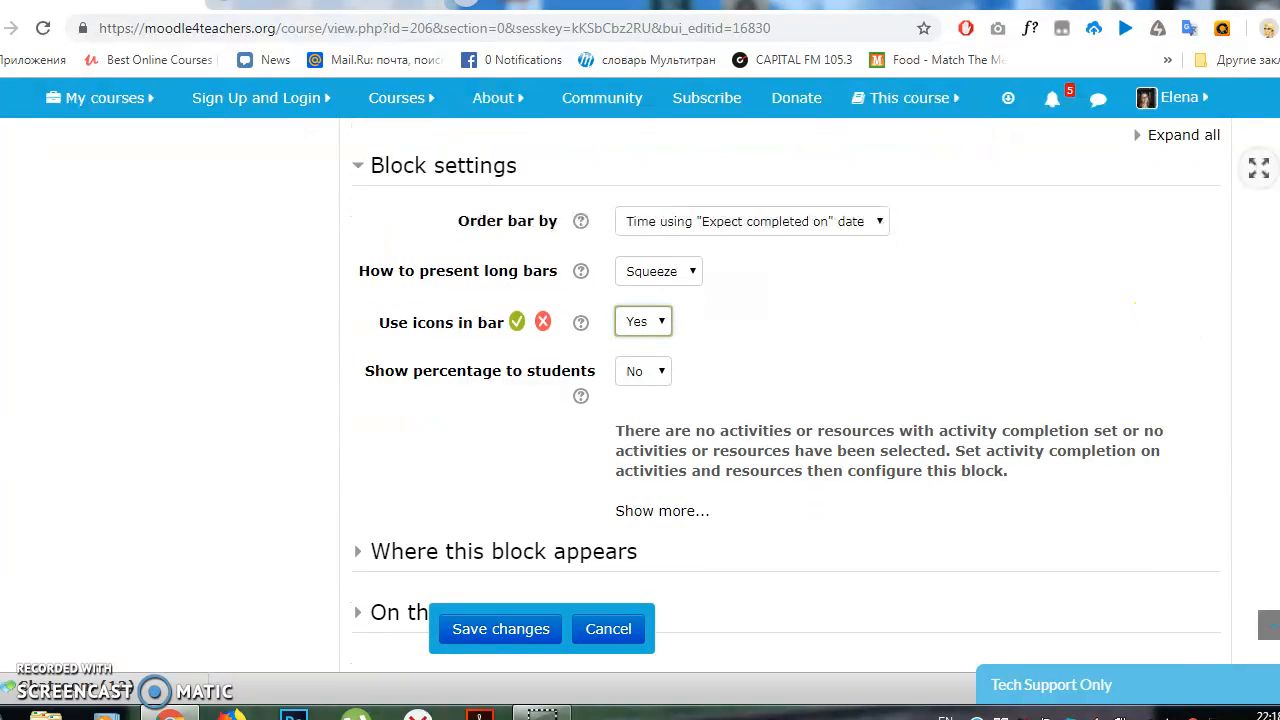
pyautogui.click(651, 418)
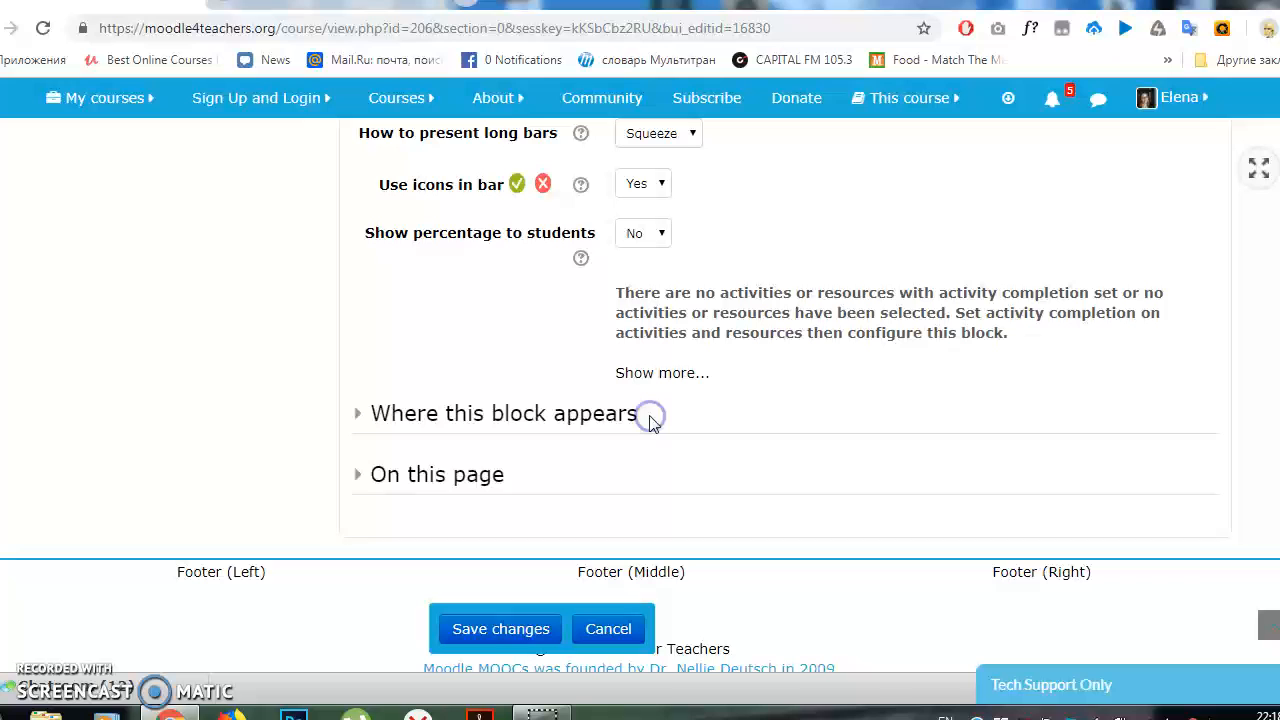
pyautogui.click(594, 421)
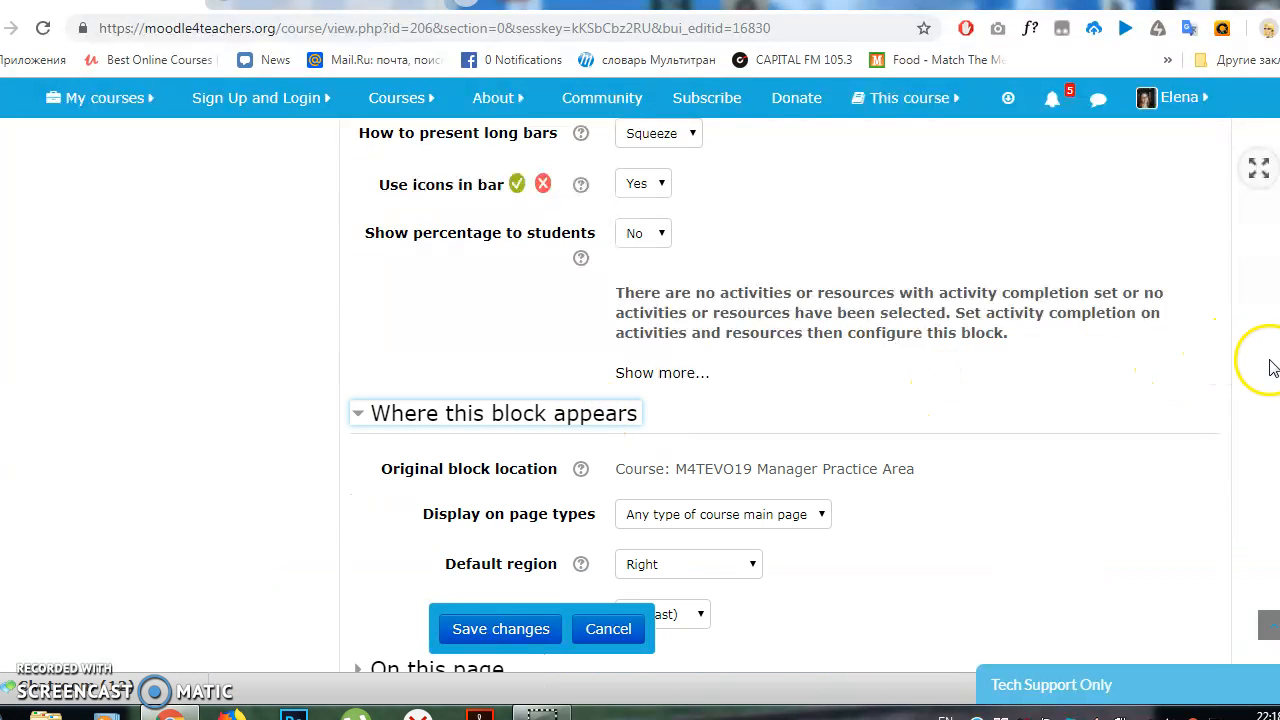
pyautogui.scroll(-3, 783, 394)
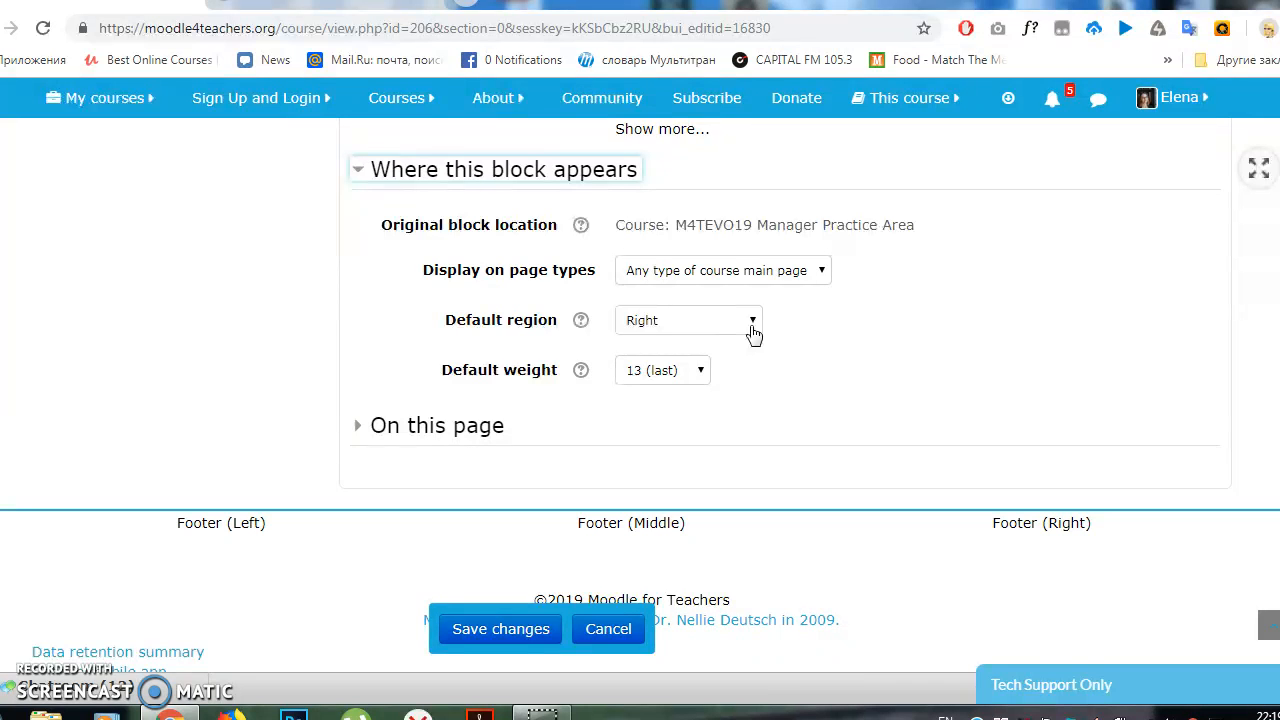
pyautogui.click(527, 628)
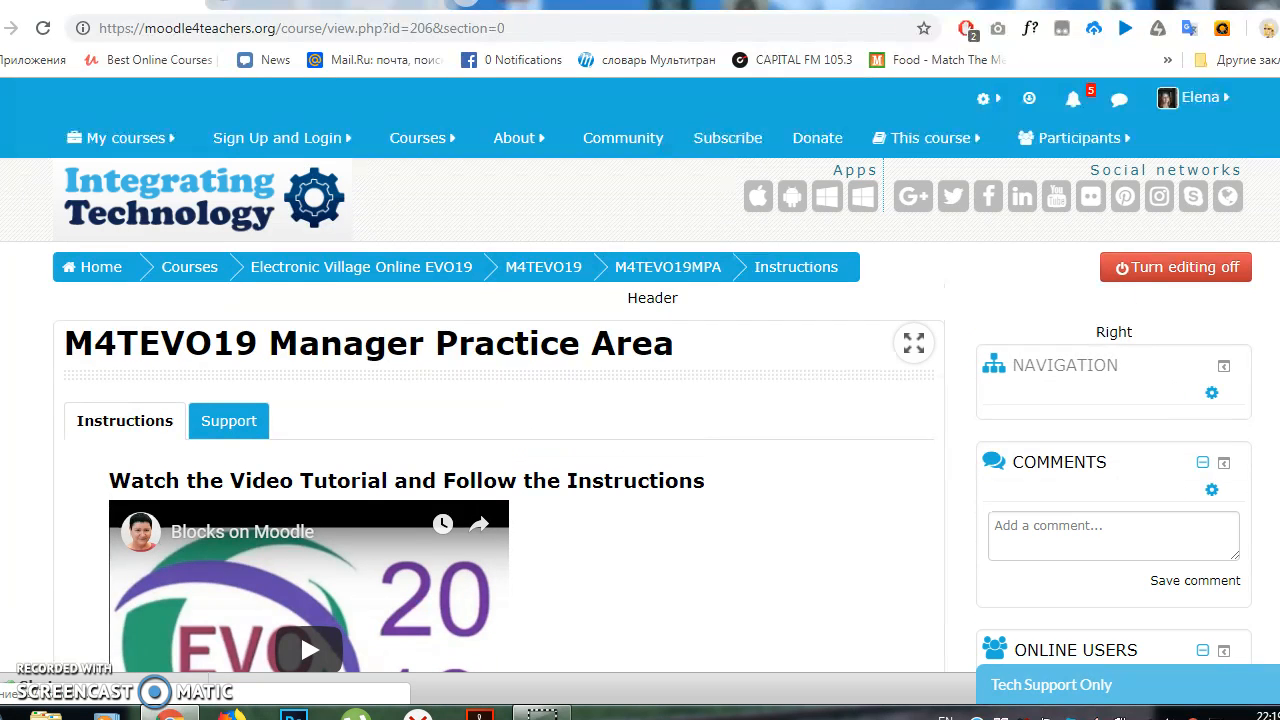
# Delete the Completion Progress block from the course page and confirm the deletion
pyautogui.scroll(-5, 655, 412)
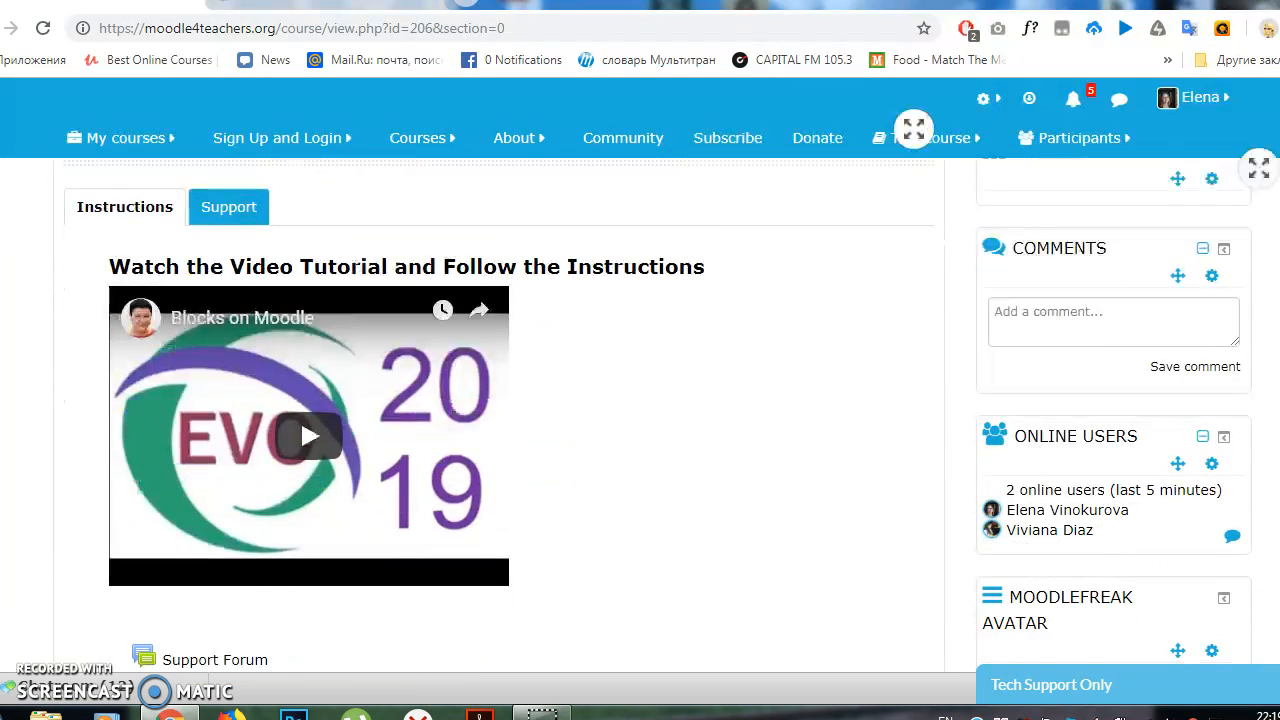
pyautogui.scroll(-7, 655, 412)
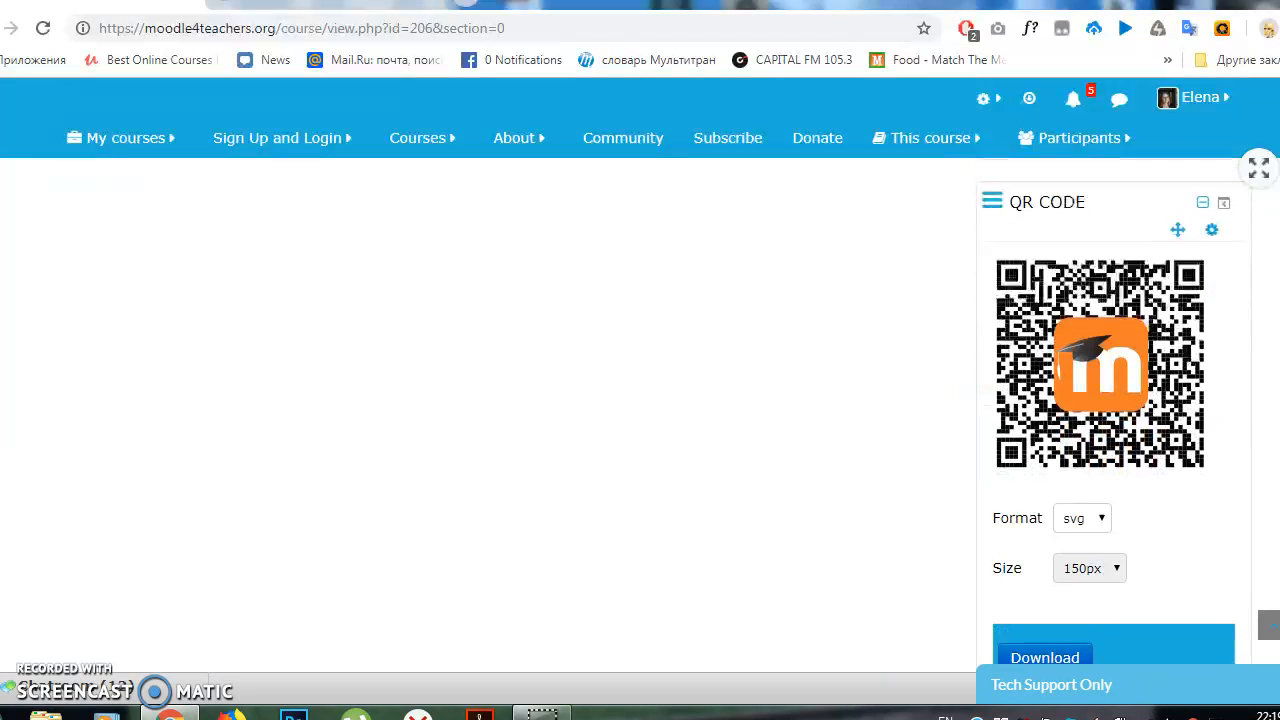
pyautogui.scroll(-5, 1114, 411)
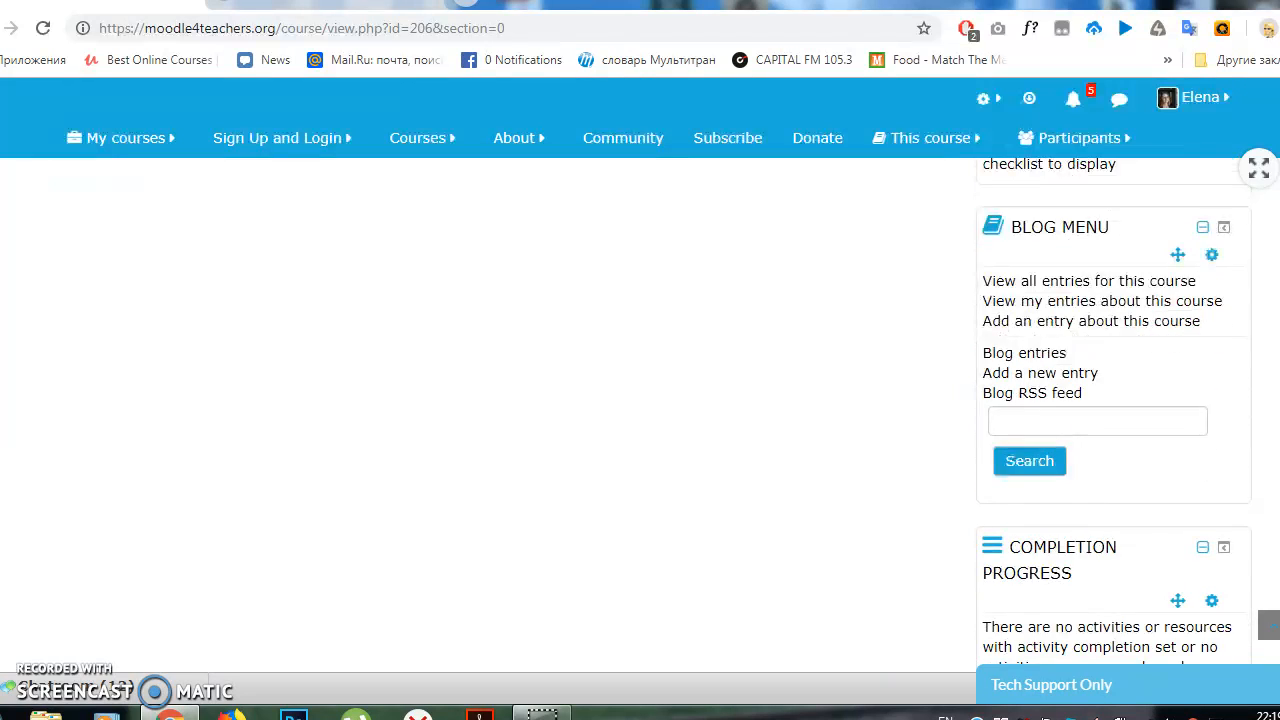
pyautogui.scroll(-1, 1114, 411)
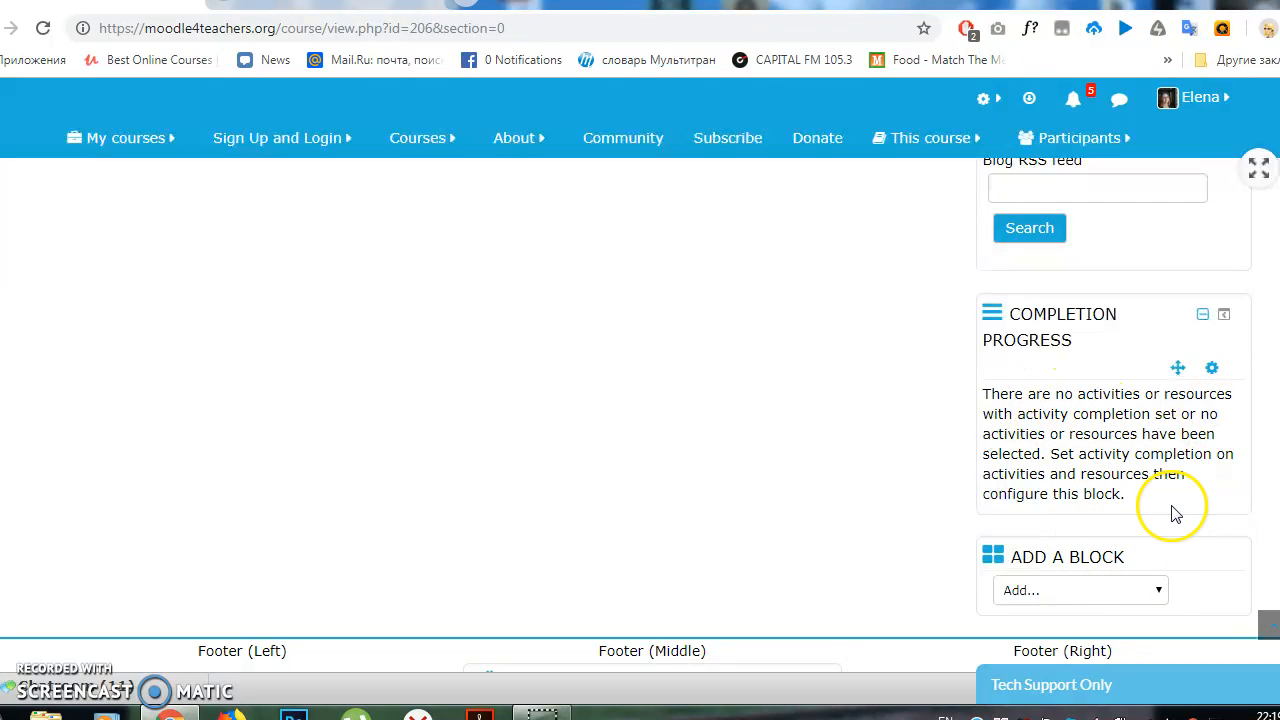
pyautogui.click(1212, 368)
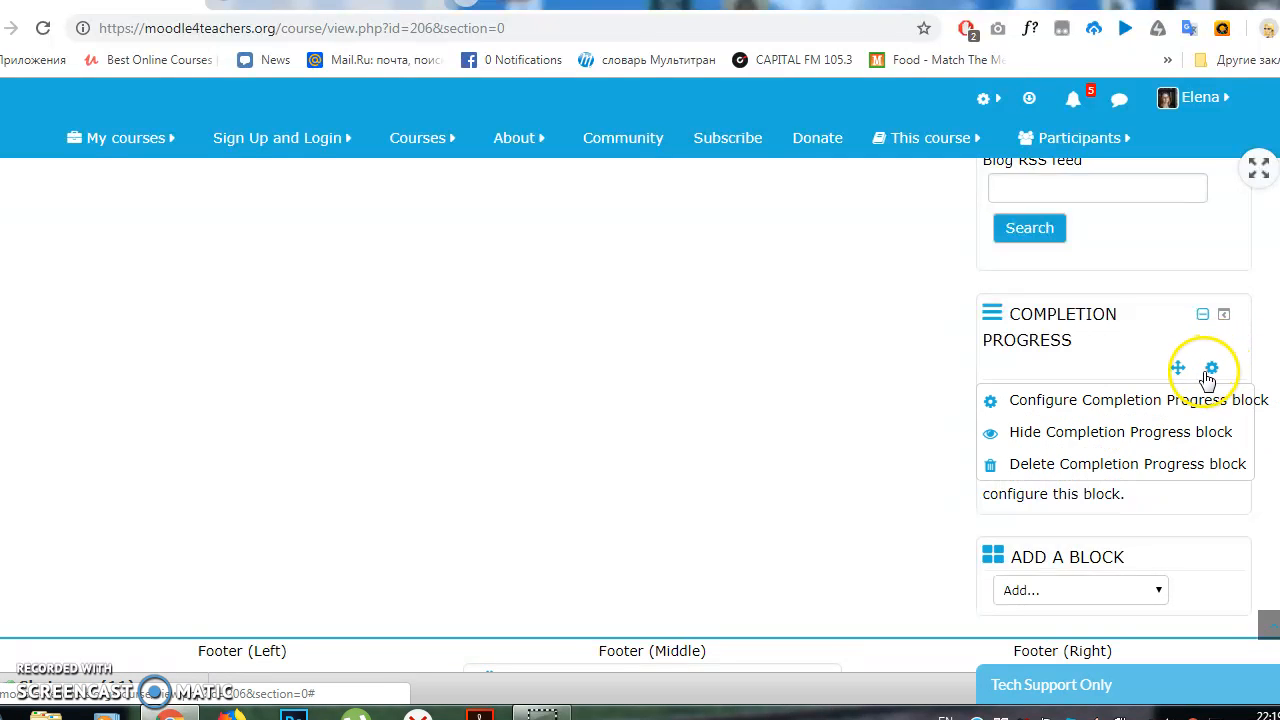
pyautogui.click(1124, 474)
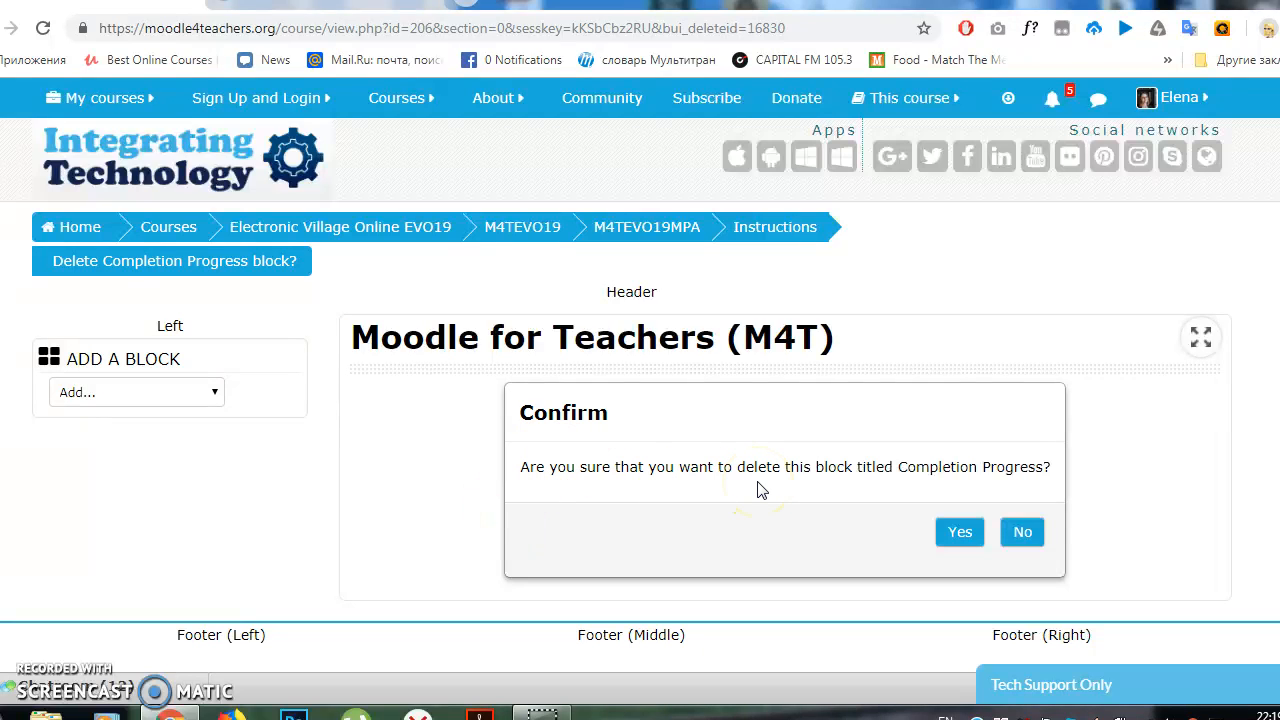
pyautogui.click(960, 535)
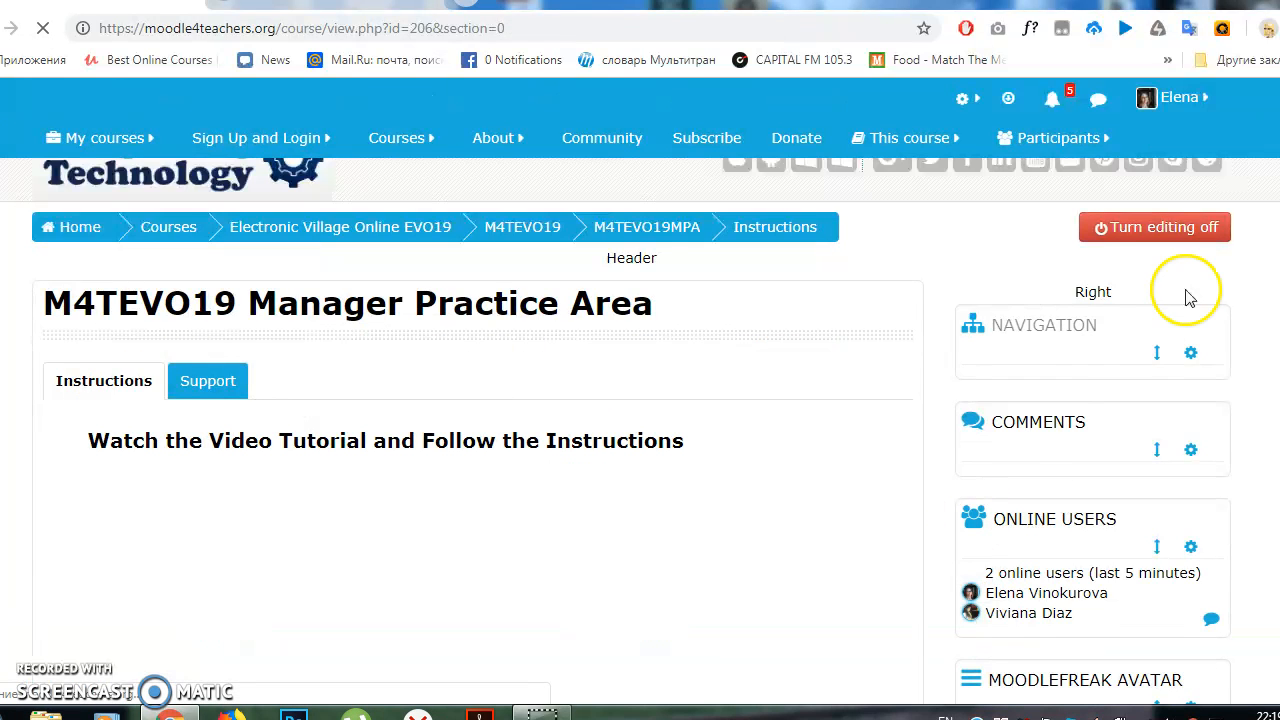
# Add a Latest badges block to the course page
pyautogui.scroll(-15, 640, 430)
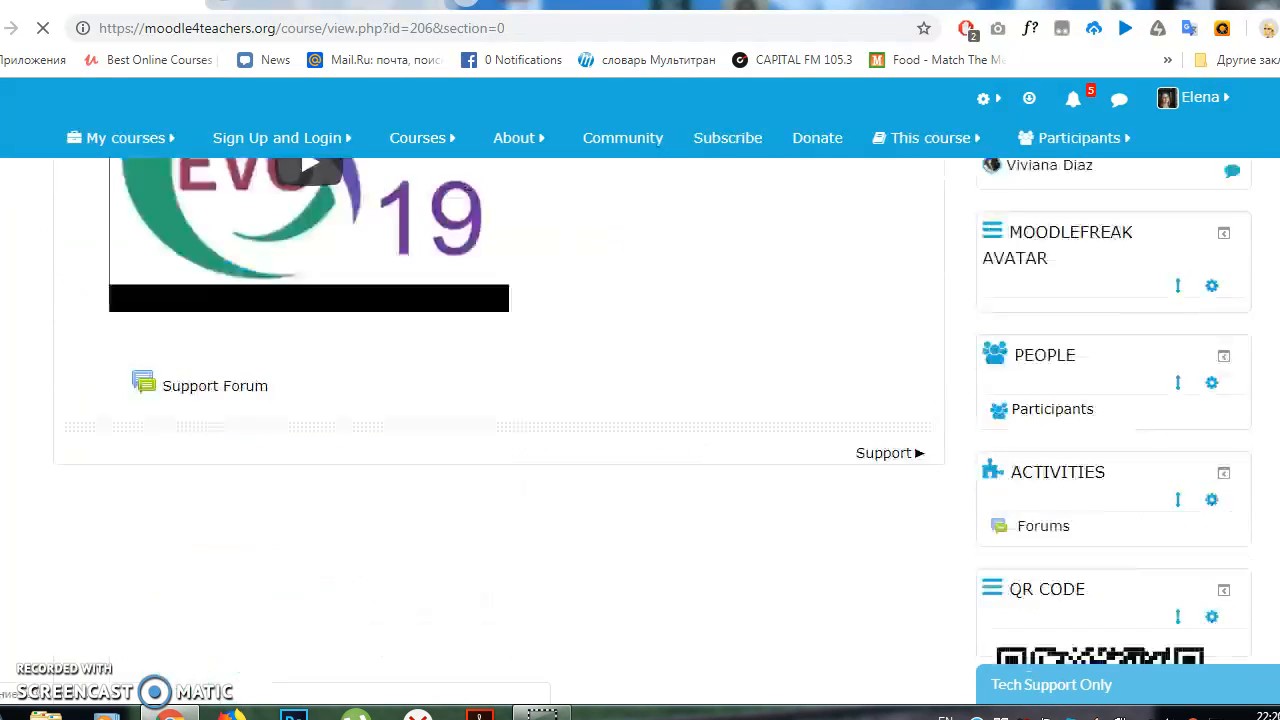
pyautogui.scroll(2, 640, 430)
pyautogui.scroll(-2, 640, 430)
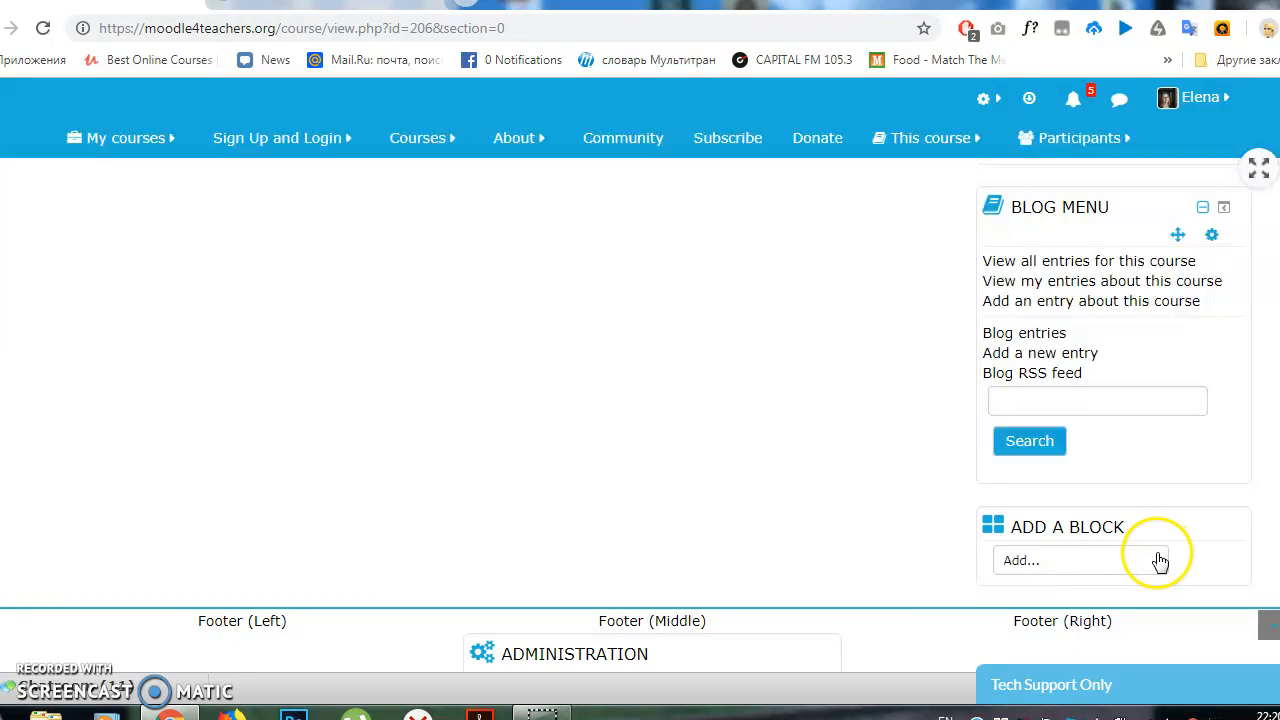
pyautogui.click(1159, 560)
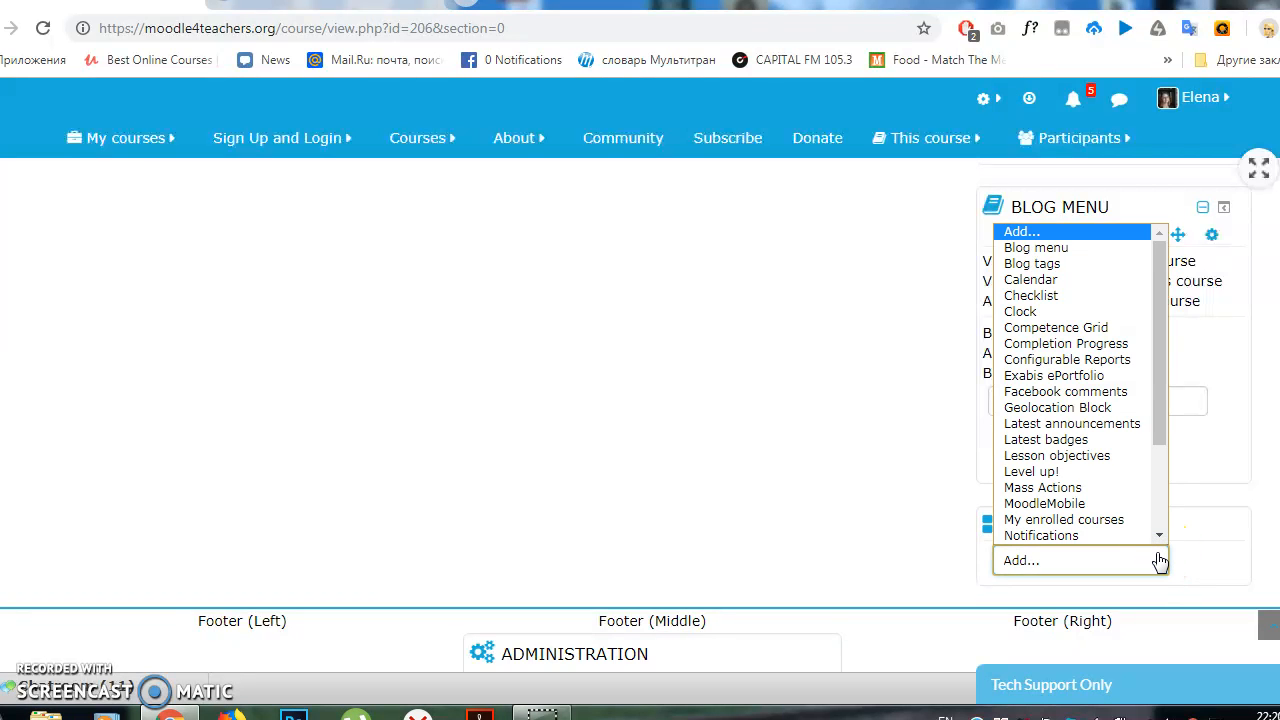
pyautogui.click(1126, 441)
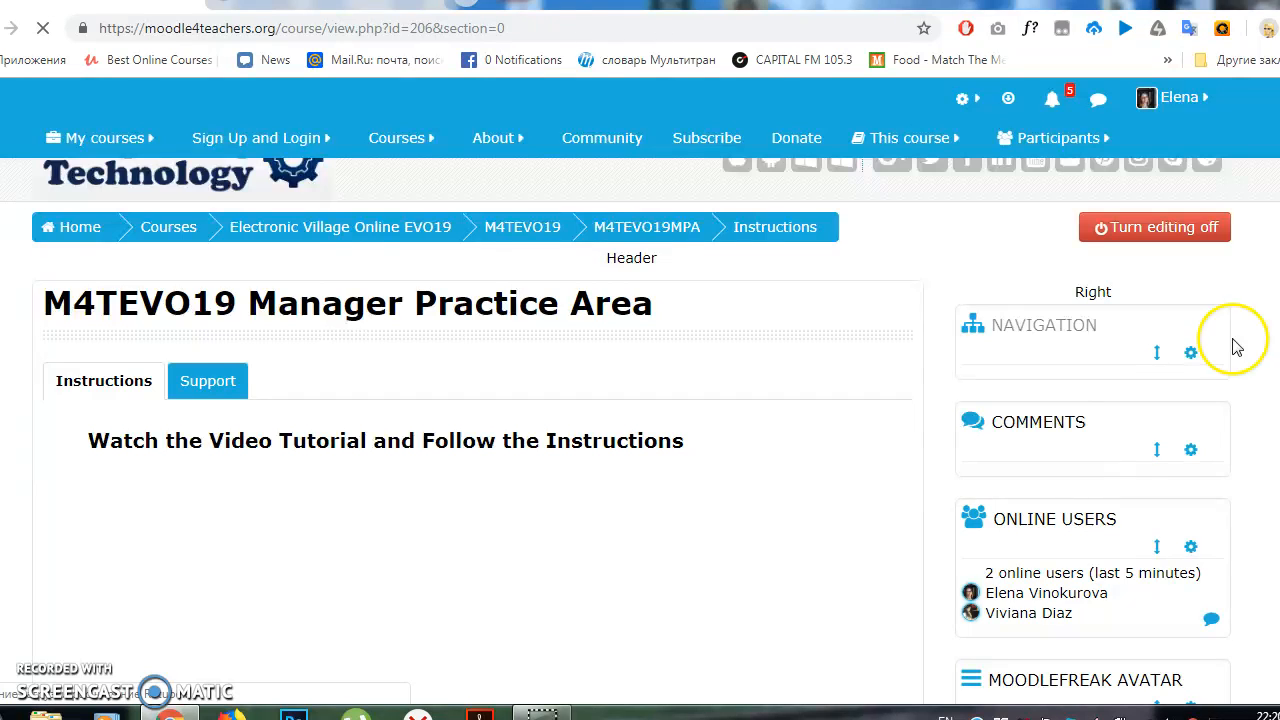
# Open the configuration of the Latest badges block at the end of the course's block column
pyautogui.scroll(-3, 640, 431)
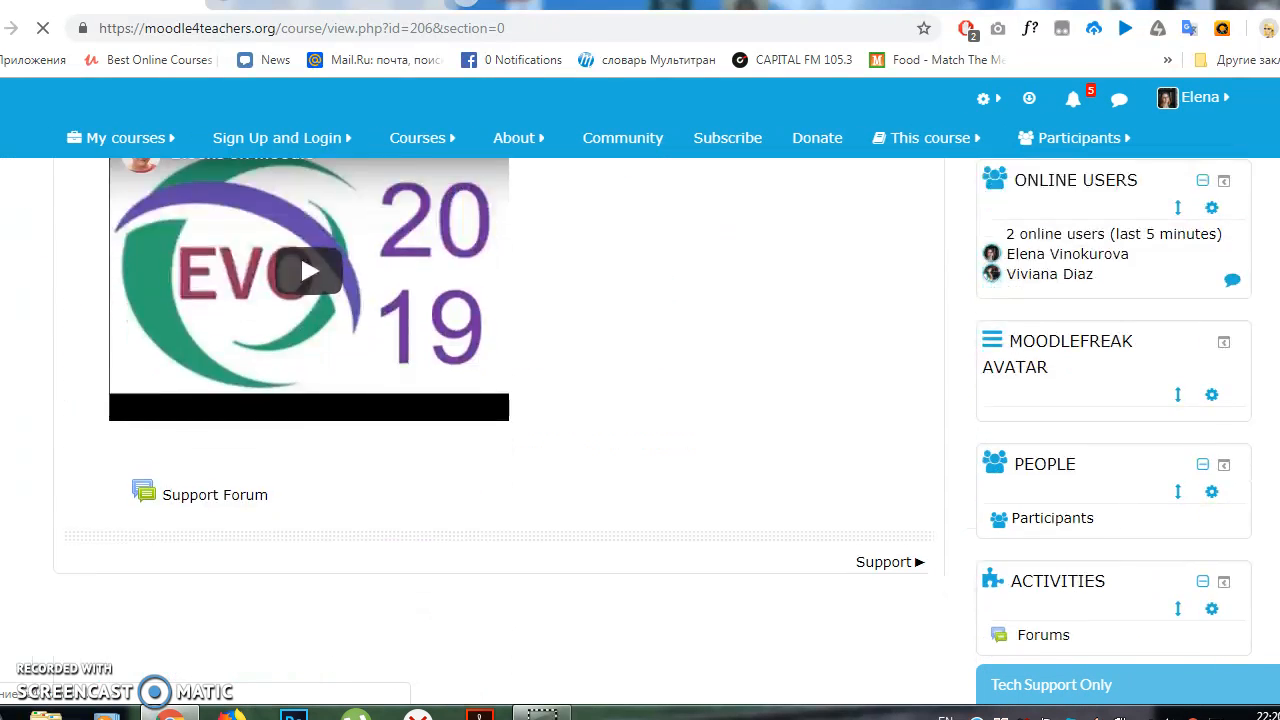
pyautogui.scroll(-7, 300, 253)
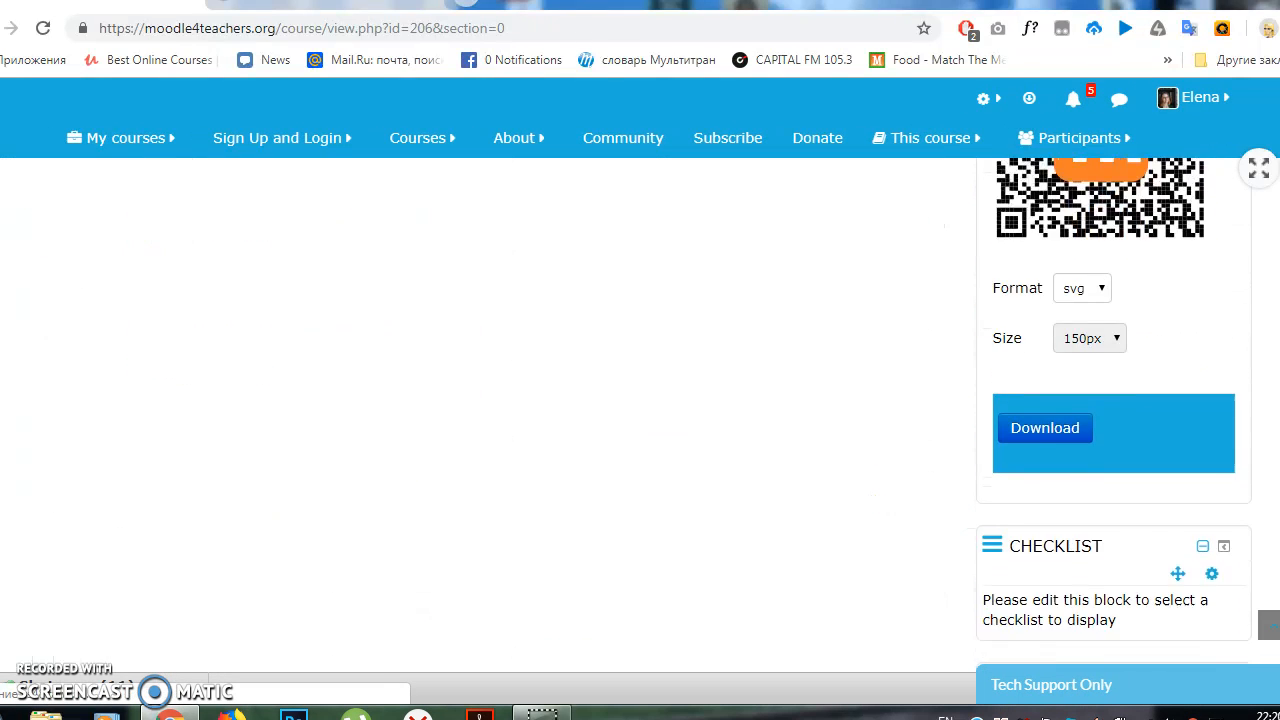
pyautogui.scroll(-6, 640, 400)
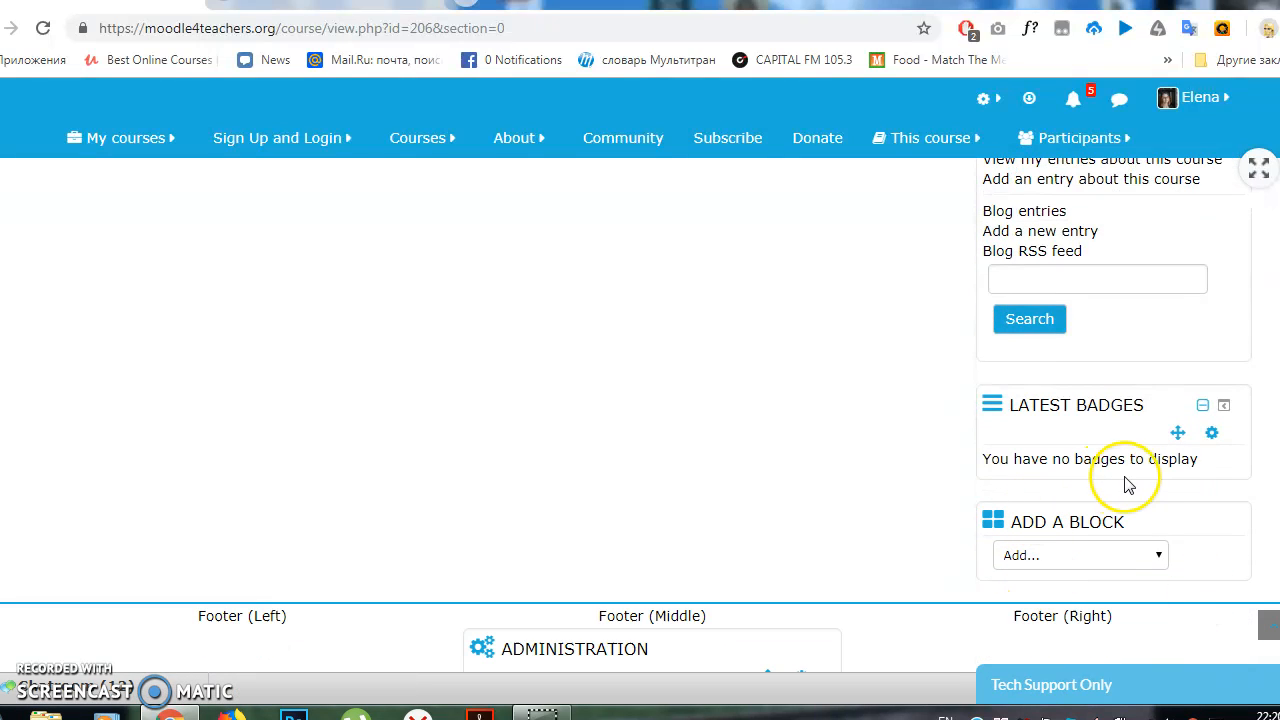
pyautogui.click(1213, 436)
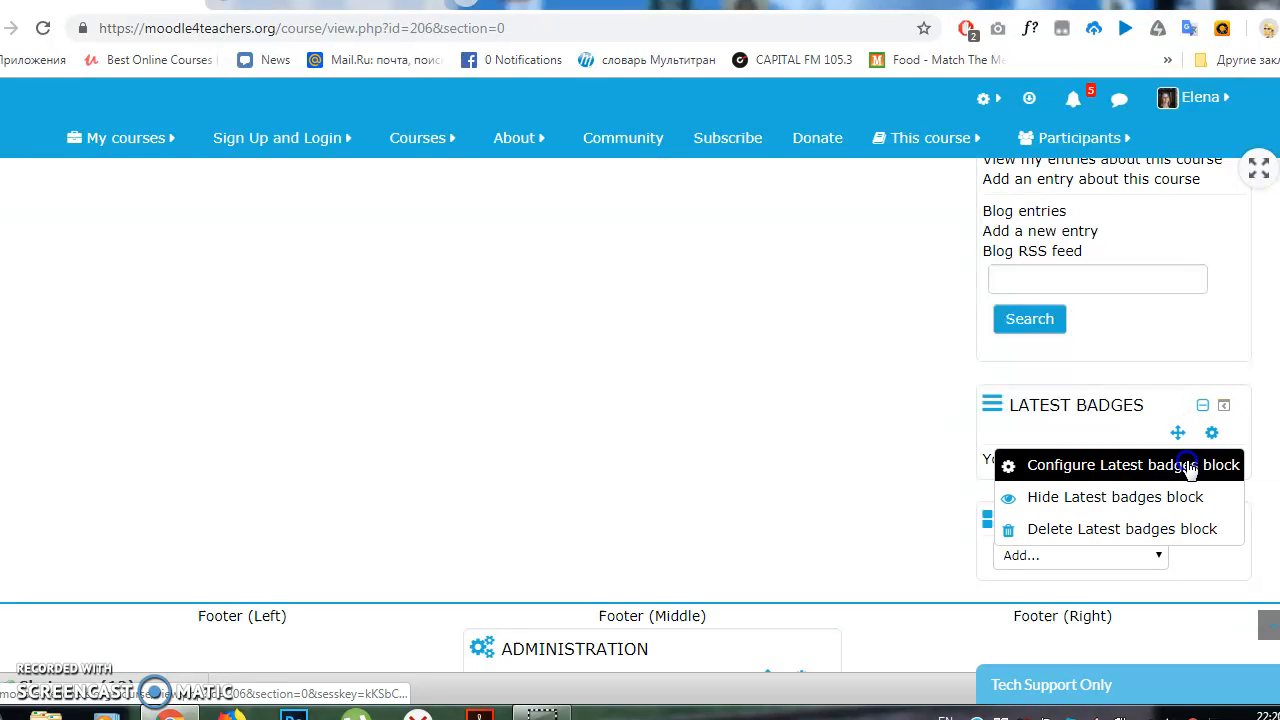
pyautogui.click(1189, 466)
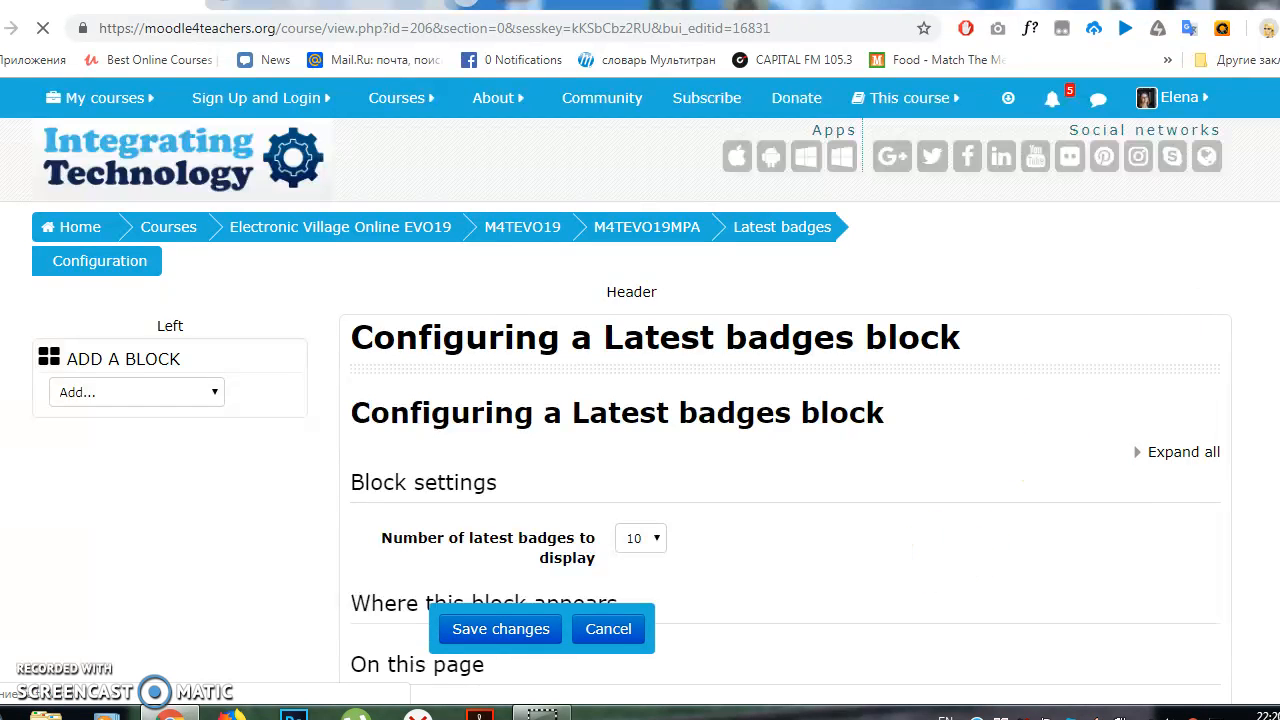
# Set the number of latest badges to display to 5 in the block settings
pyautogui.scroll(-2, 640, 400)
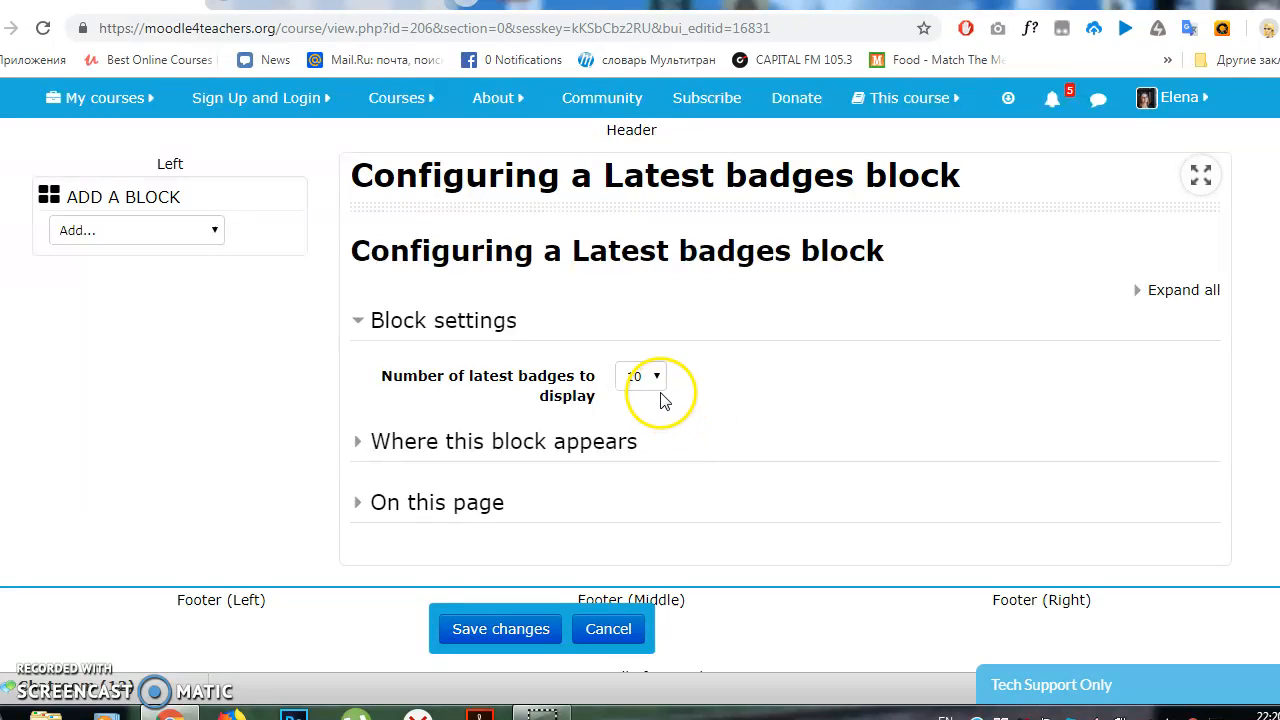
pyautogui.click(657, 378)
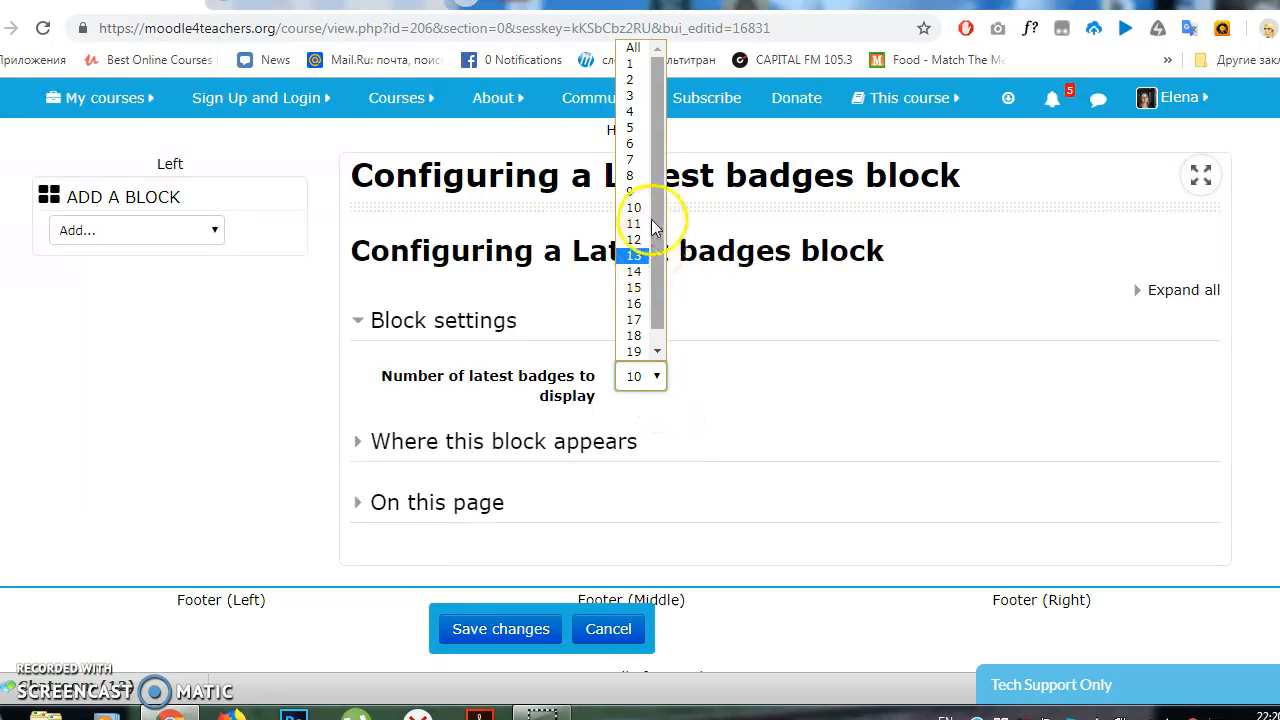
pyautogui.click(631, 127)
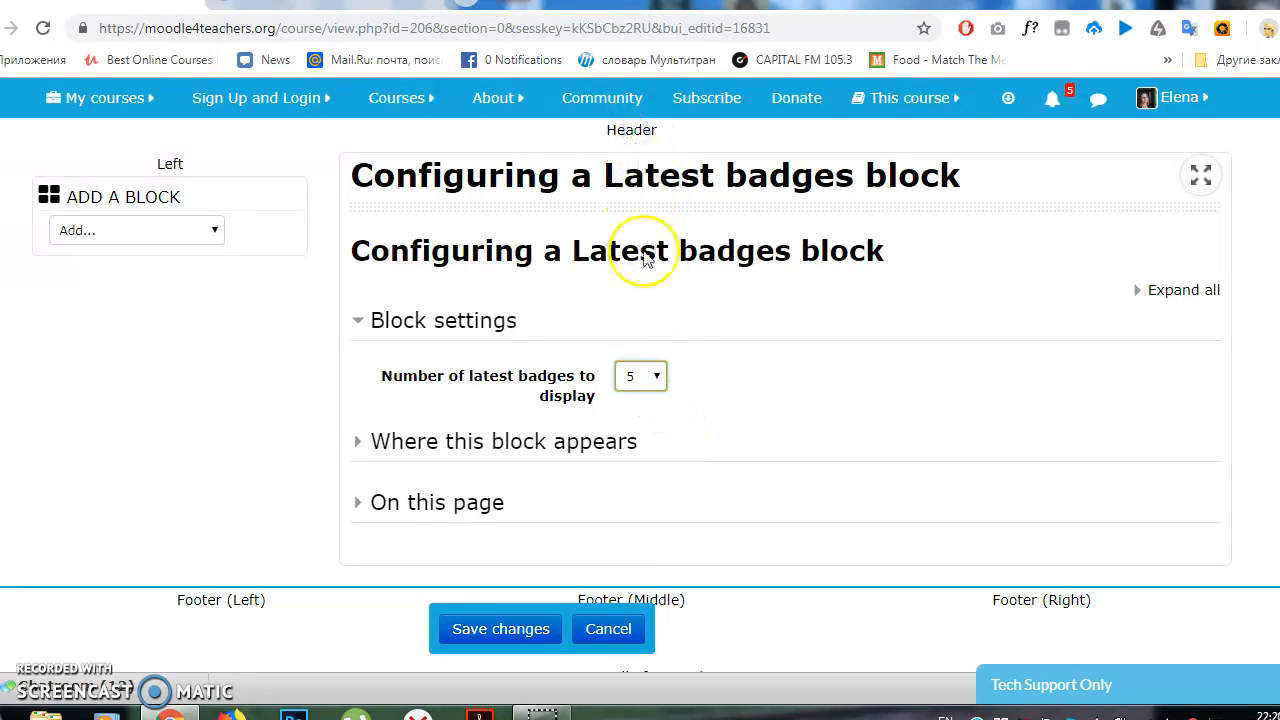
# Expand and review the settings for where the Latest badges block appears, and save the block's configuration
pyautogui.click(638, 442)
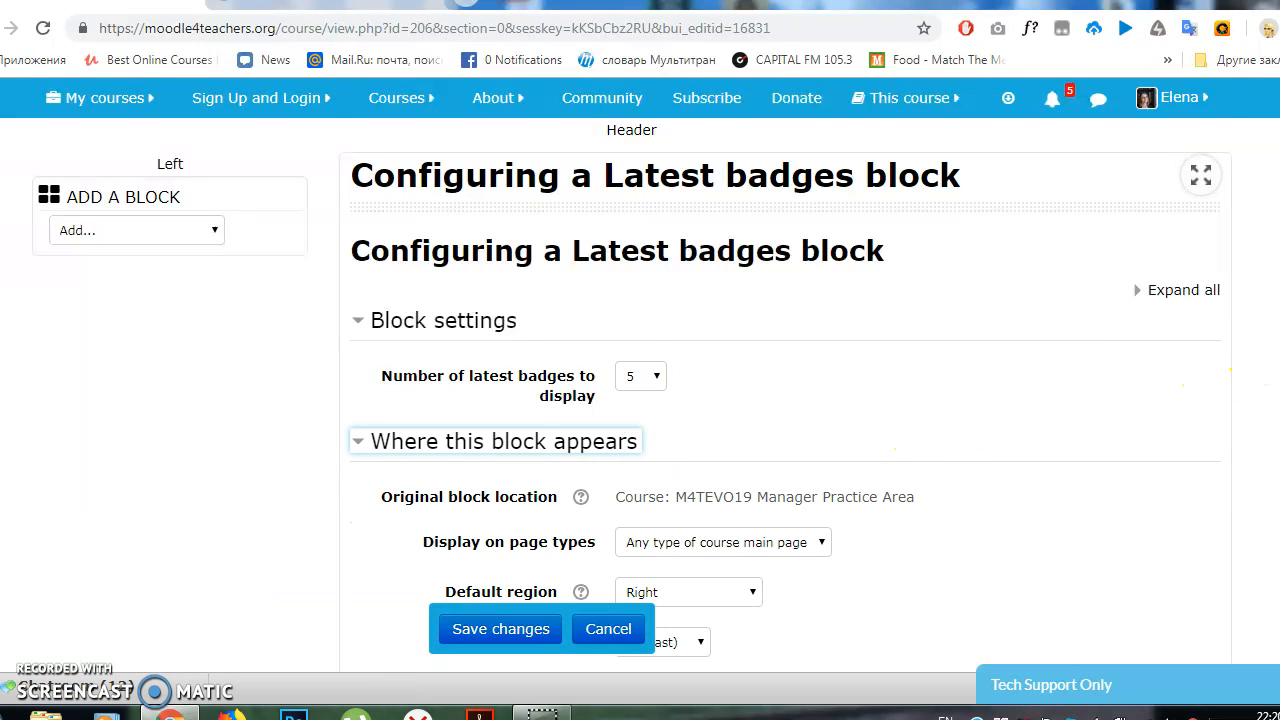
pyautogui.scroll(-3, 640, 400)
pyautogui.scroll(-3, 640, 400)
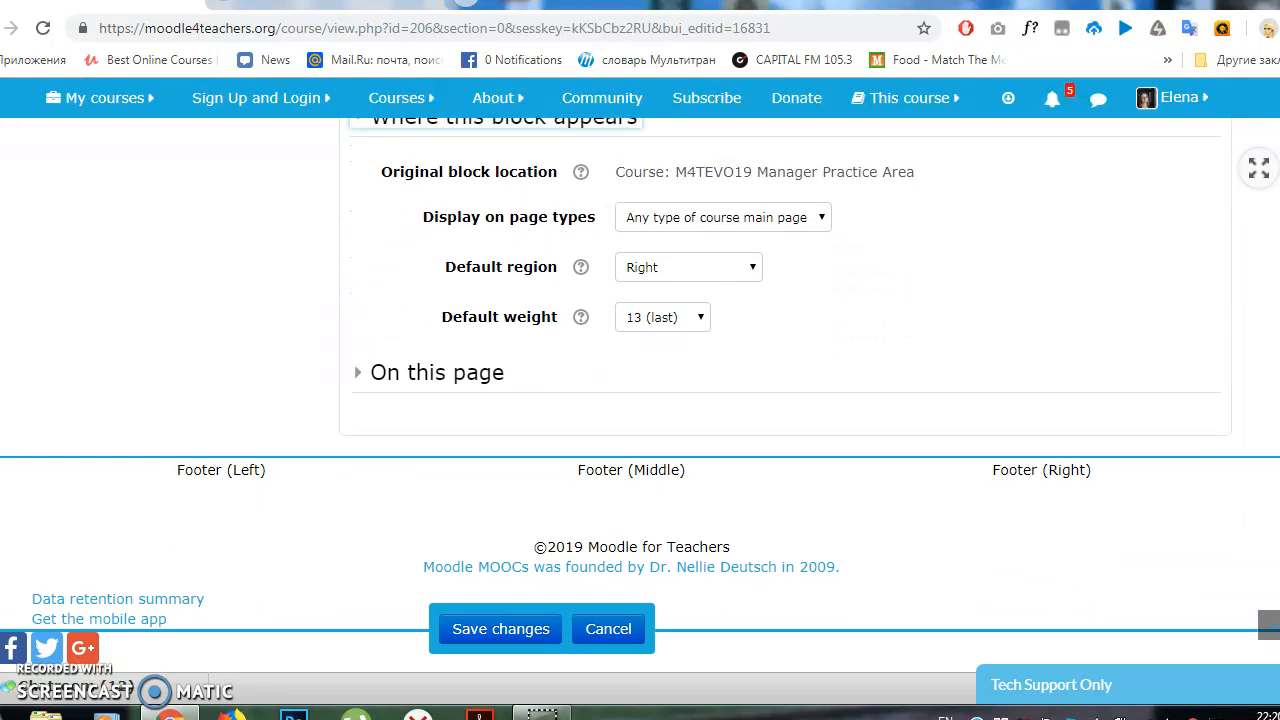
pyautogui.scroll(1, 640, 400)
pyautogui.scroll(-1, 640, 400)
pyautogui.click(503, 638)
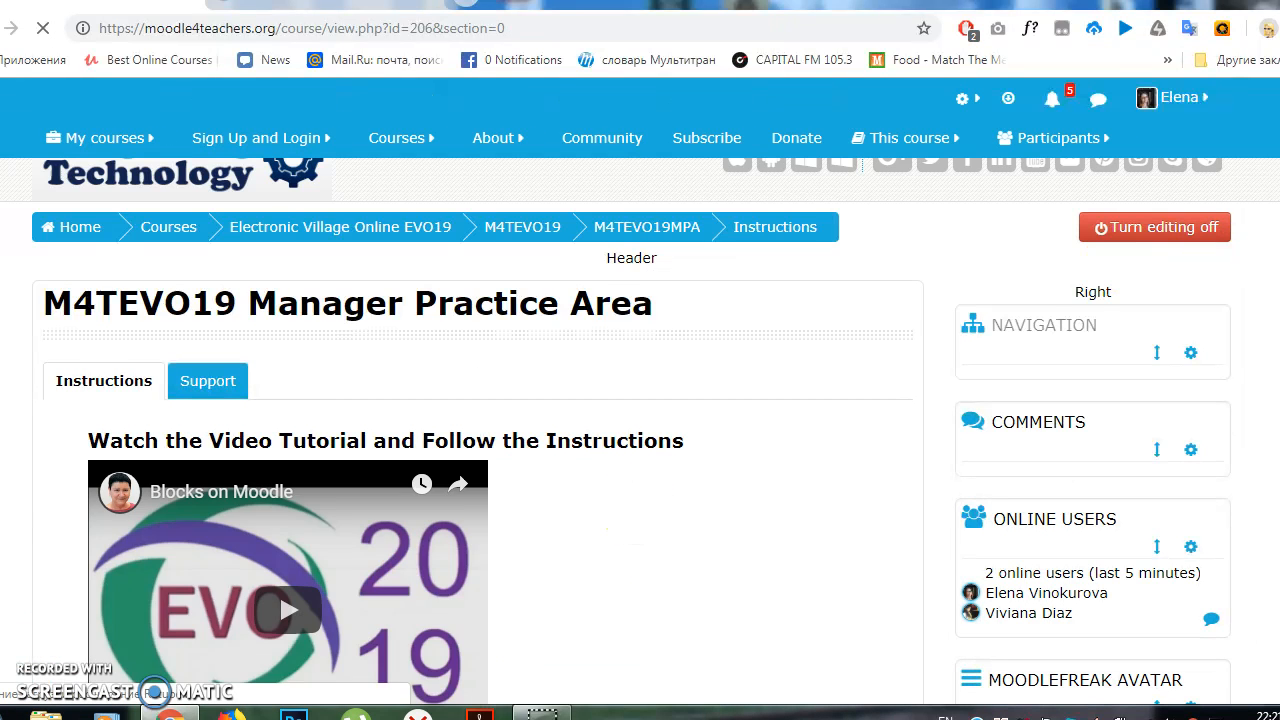
# Delete the Latest badges block from the end of the course's block column and confirm the deletion
pyautogui.scroll(-6, 300, 591)
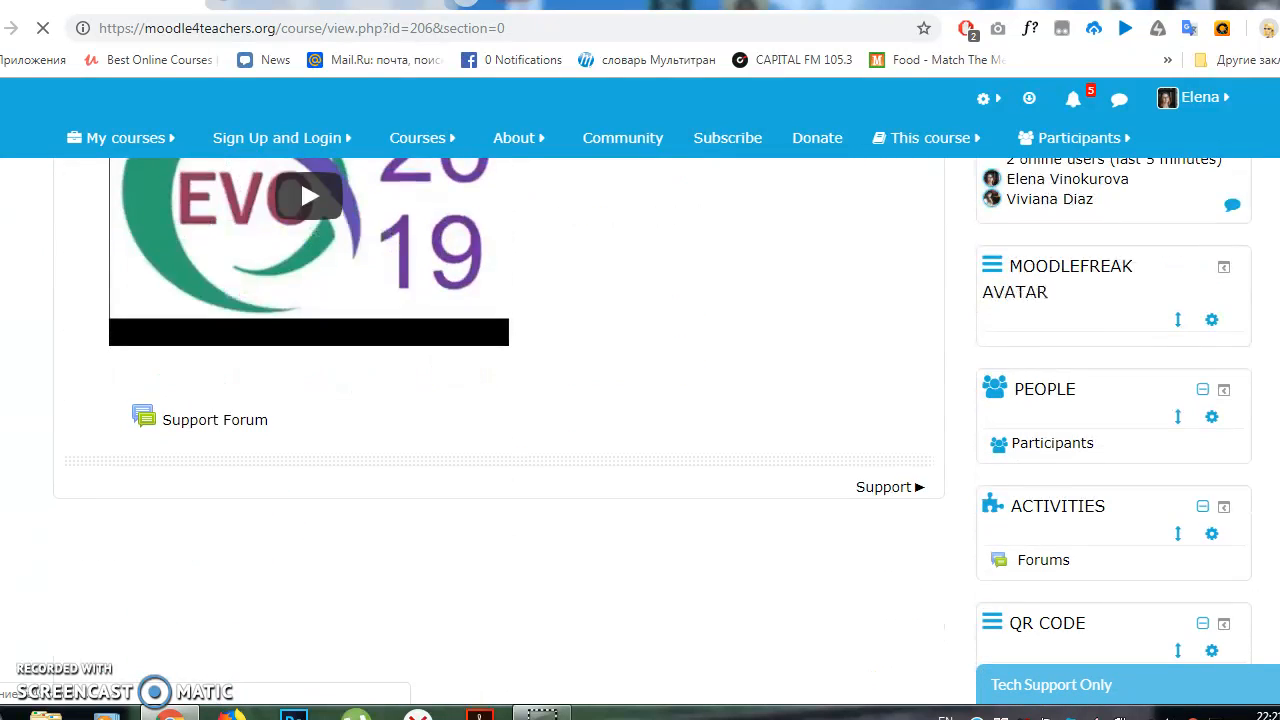
pyautogui.scroll(-7, 640, 410)
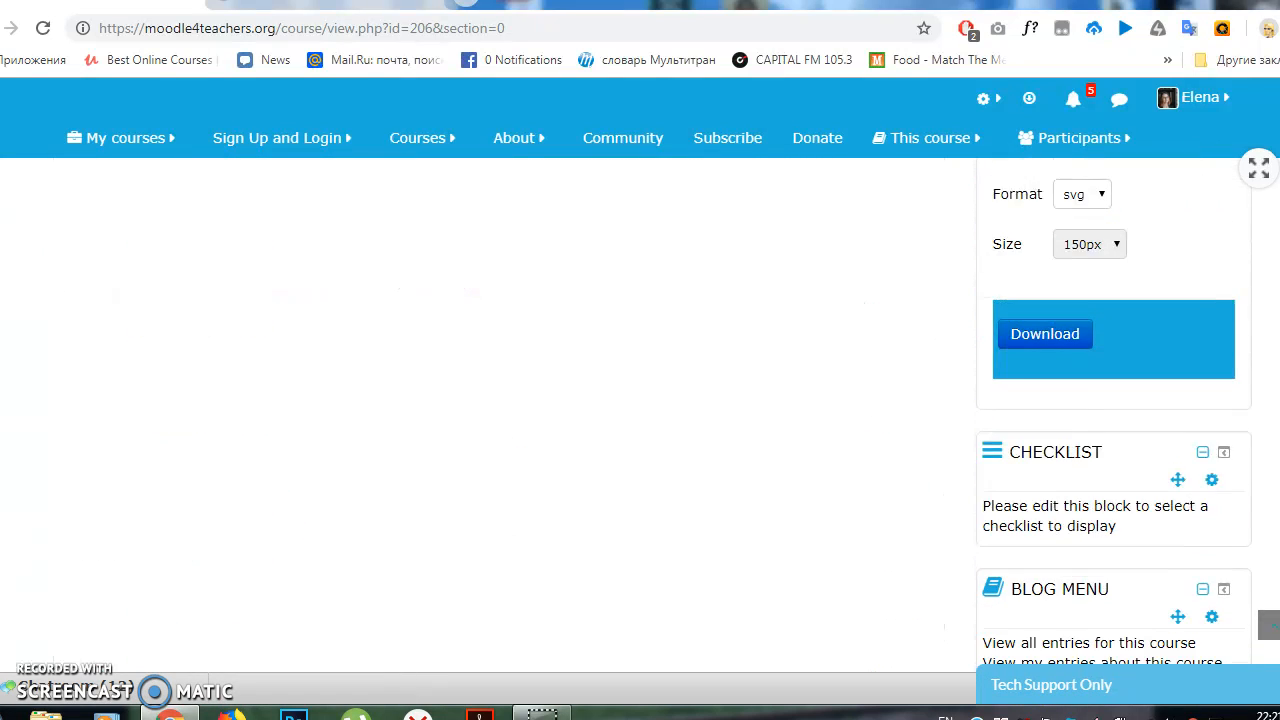
pyautogui.scroll(-3, 640, 410)
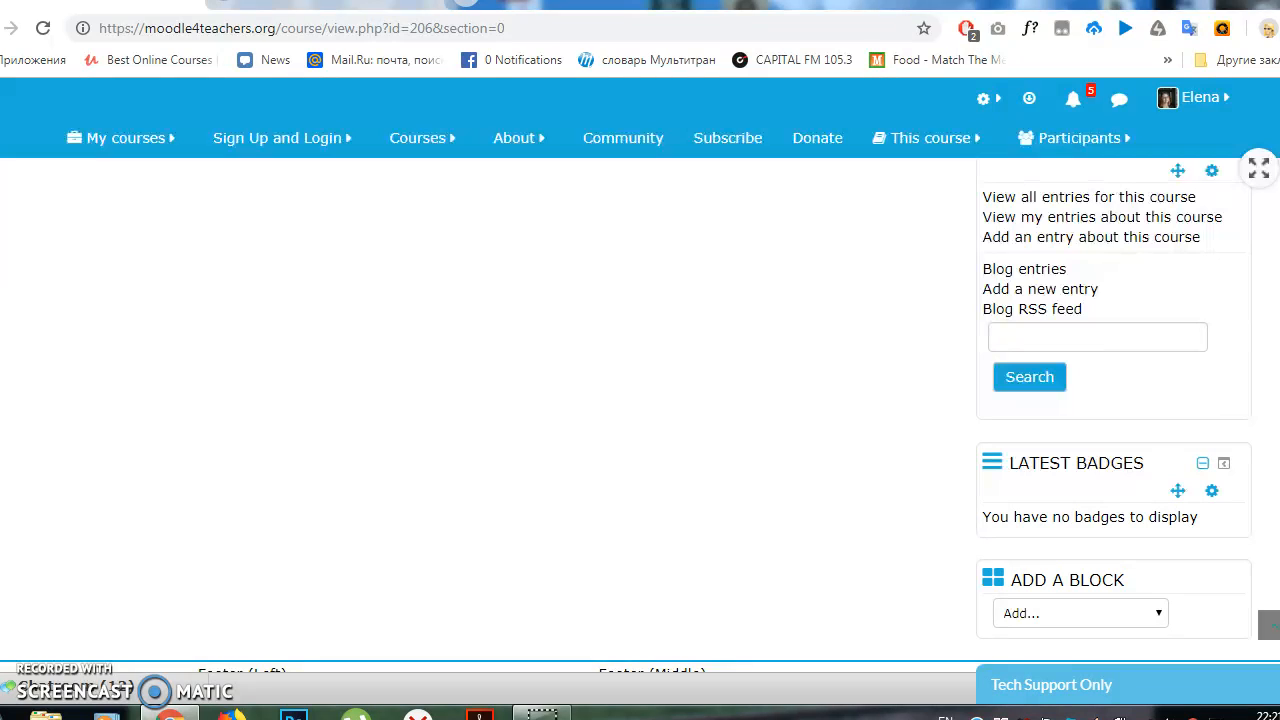
pyautogui.click(1211, 491)
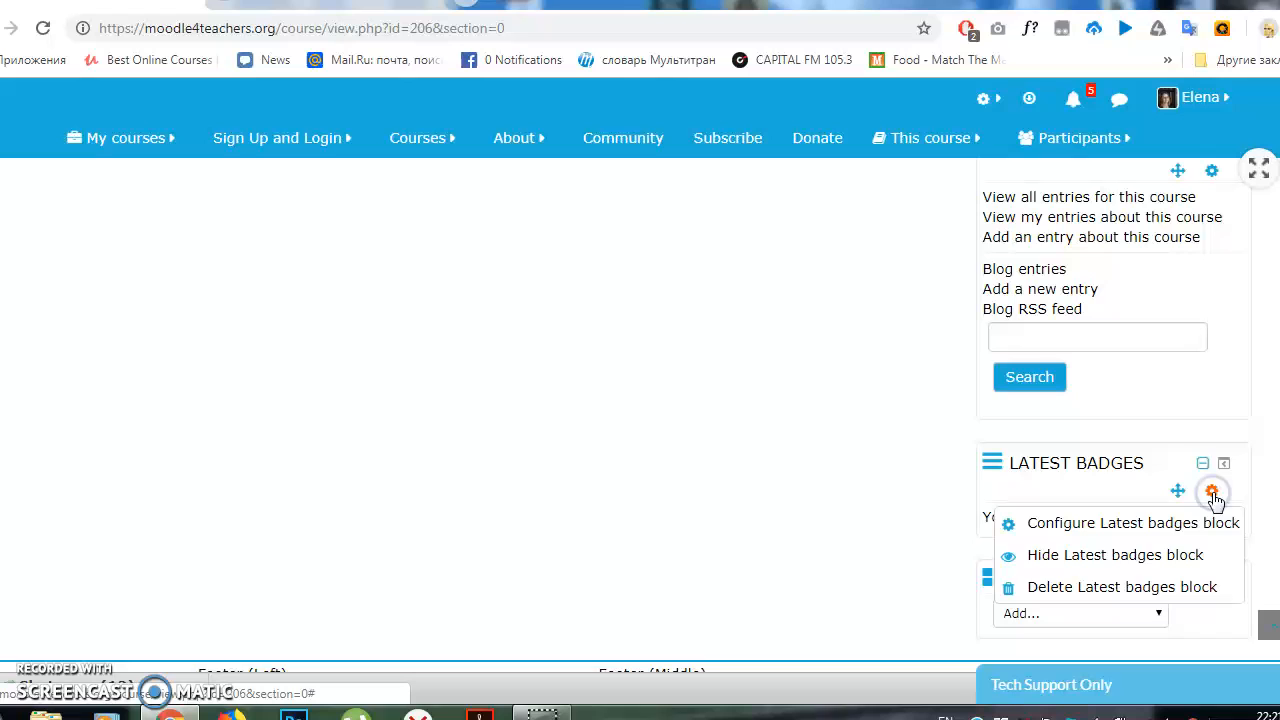
pyautogui.click(1143, 588)
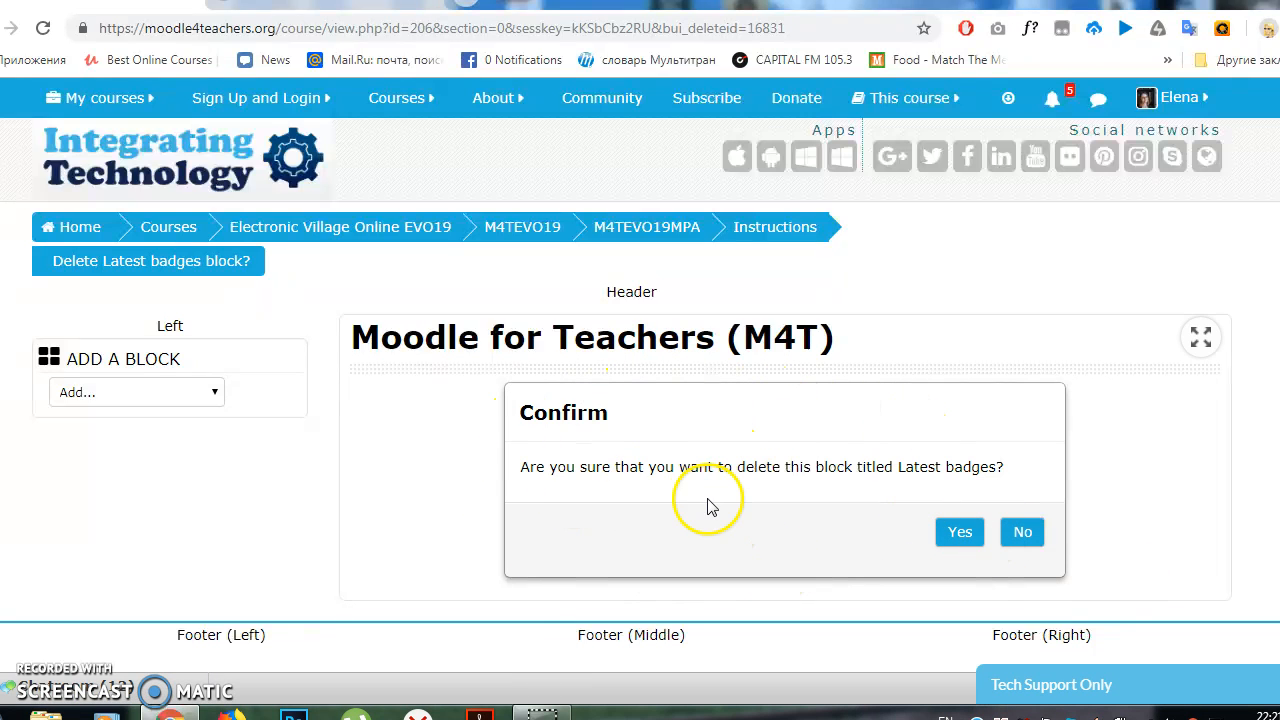
pyautogui.click(960, 535)
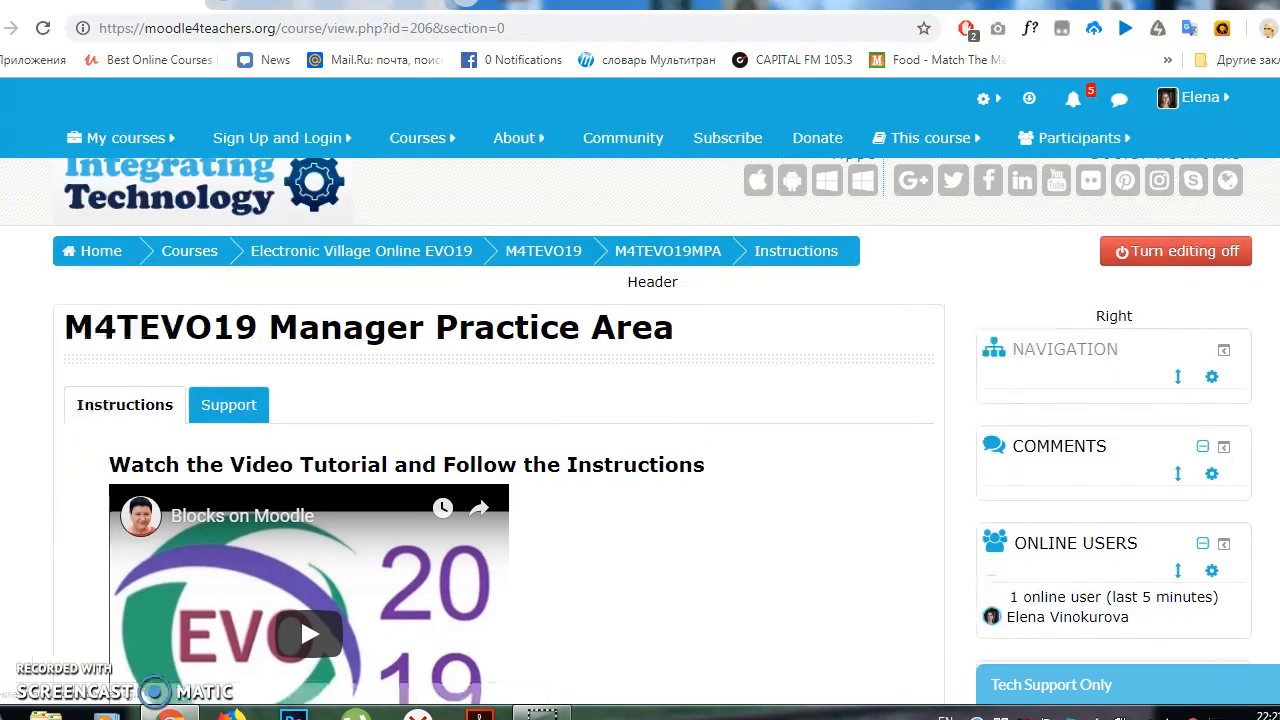
# Check the remaining blocks in the course's block column, and turn off editing for the course page
pyautogui.scroll(-4, 500, 430)
pyautogui.scroll(-7, 300, 198)
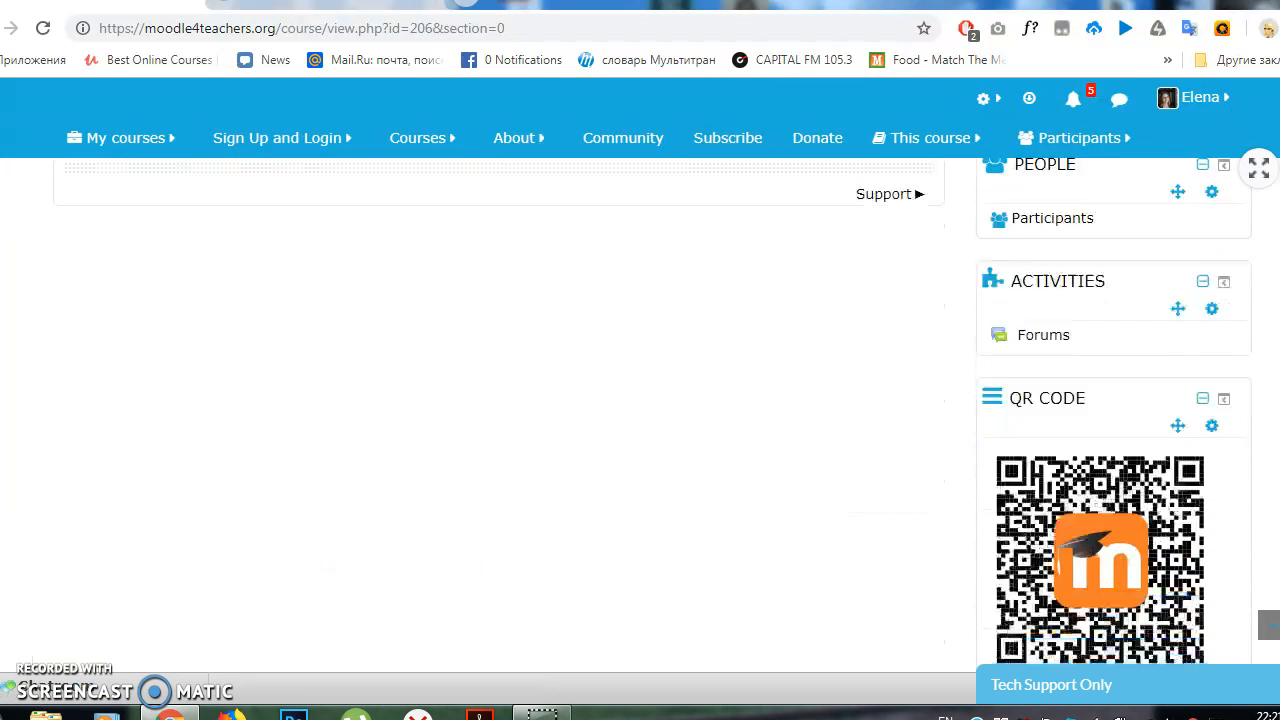
pyautogui.scroll(-5, 640, 400)
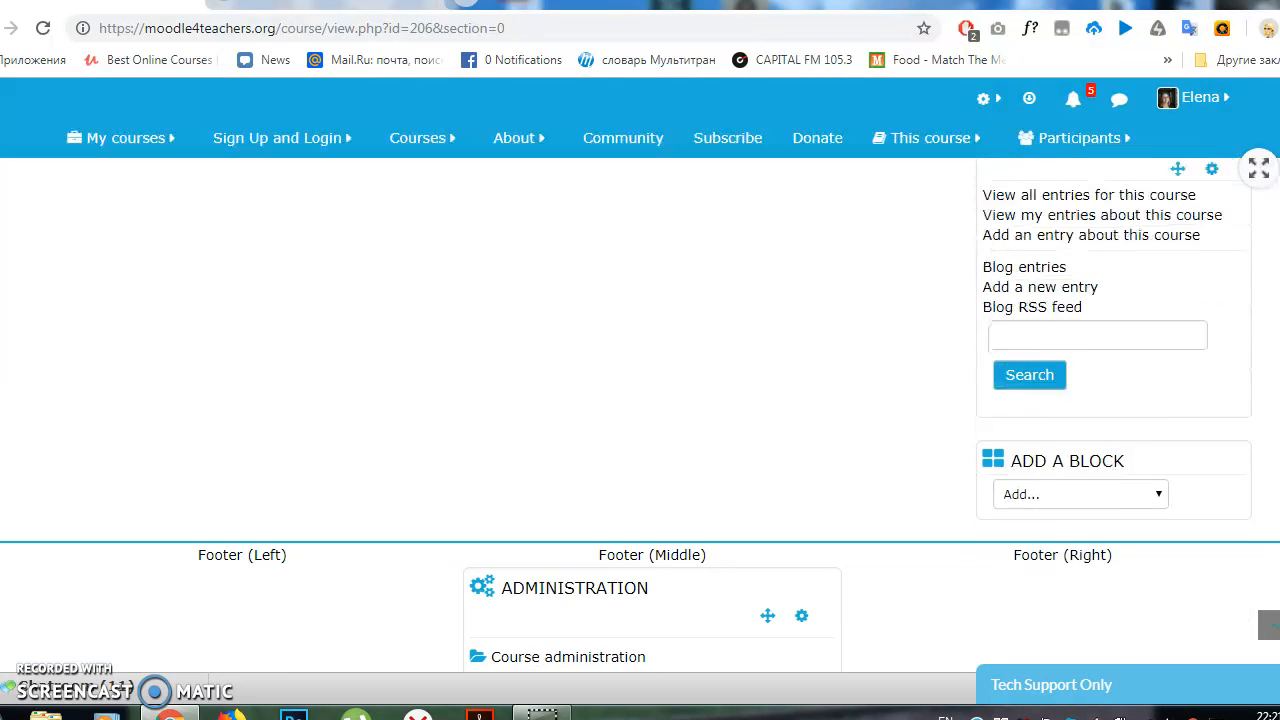
pyautogui.scroll(10, 300, 230)
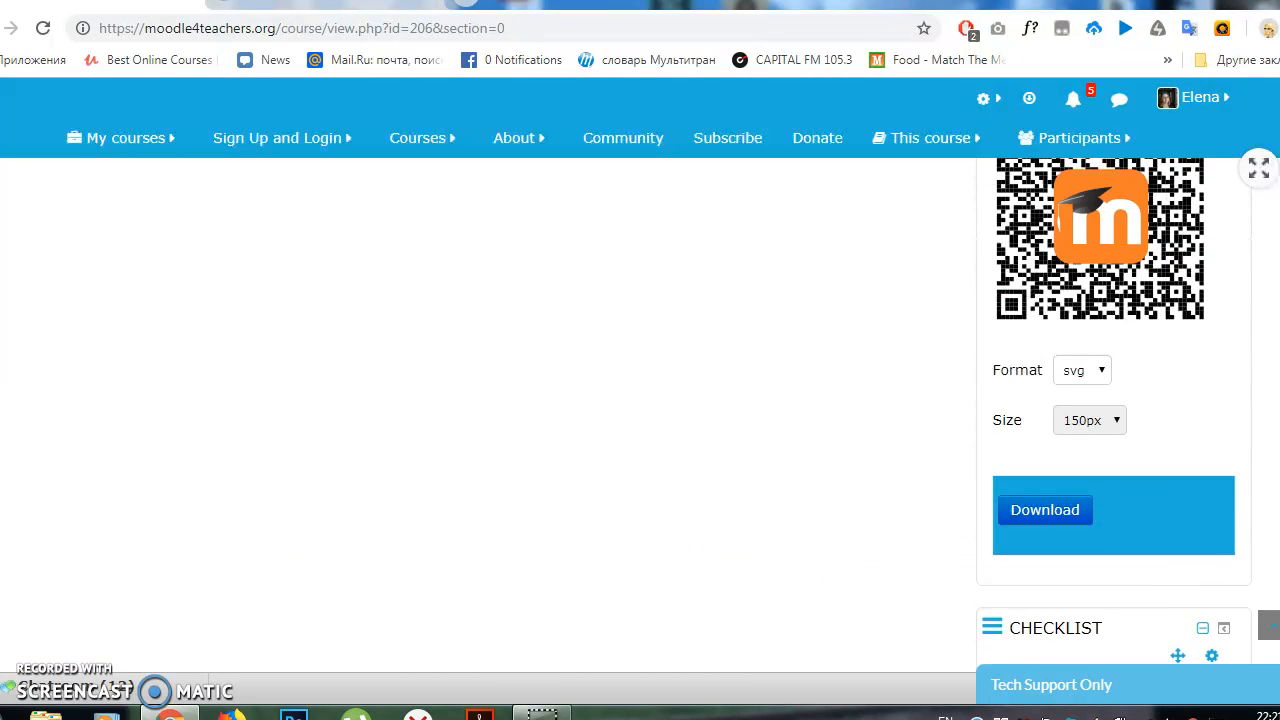
pyautogui.scroll(2, 500, 400)
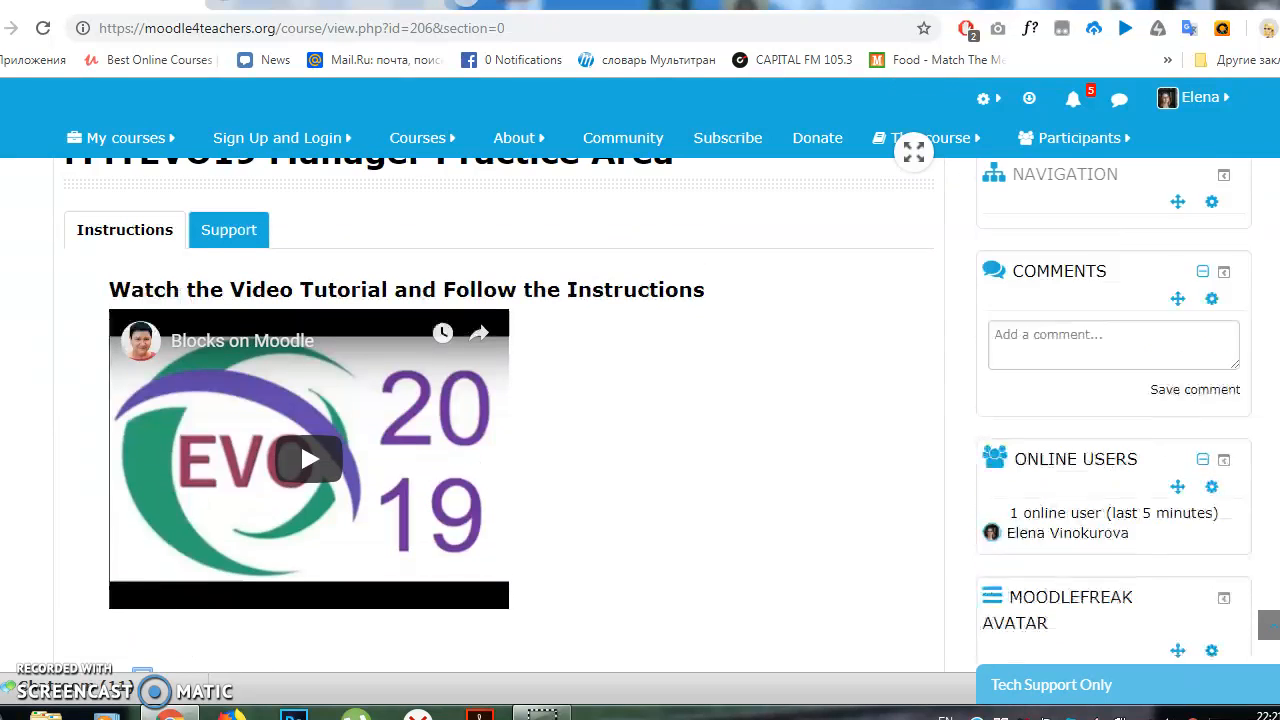
pyautogui.scroll(2, 300, 466)
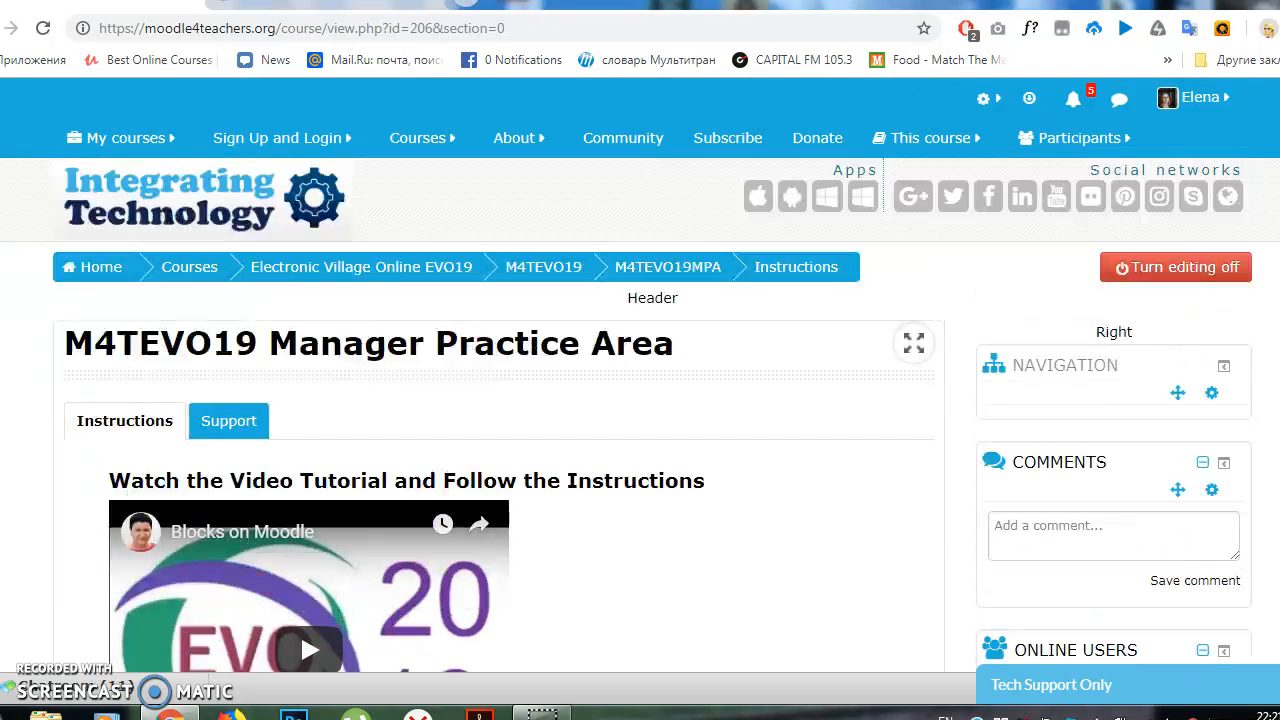
pyautogui.click(1165, 283)
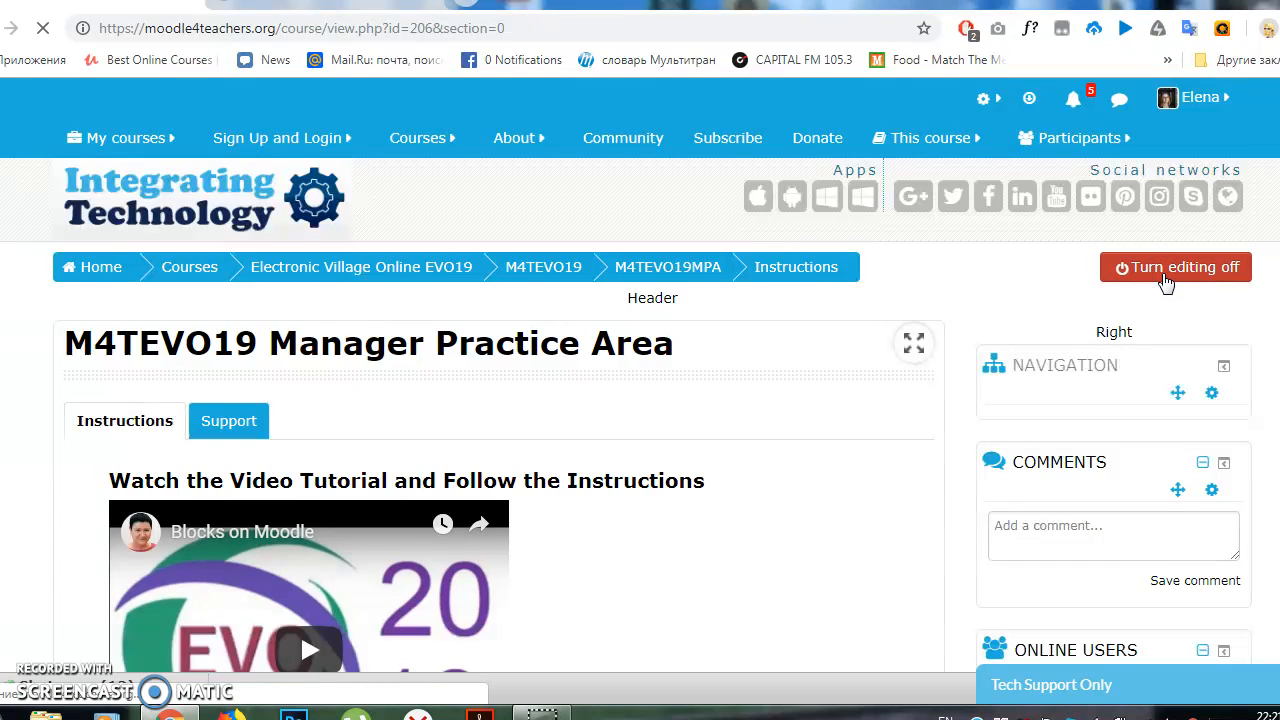